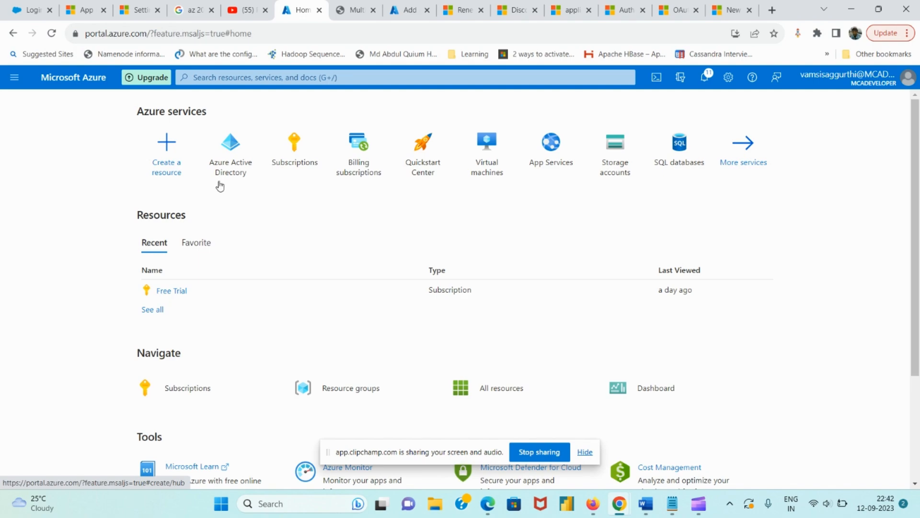
# Open Azure Active Directory and start a new internal user via Add > User > Create new user
pyautogui.click(225, 169)
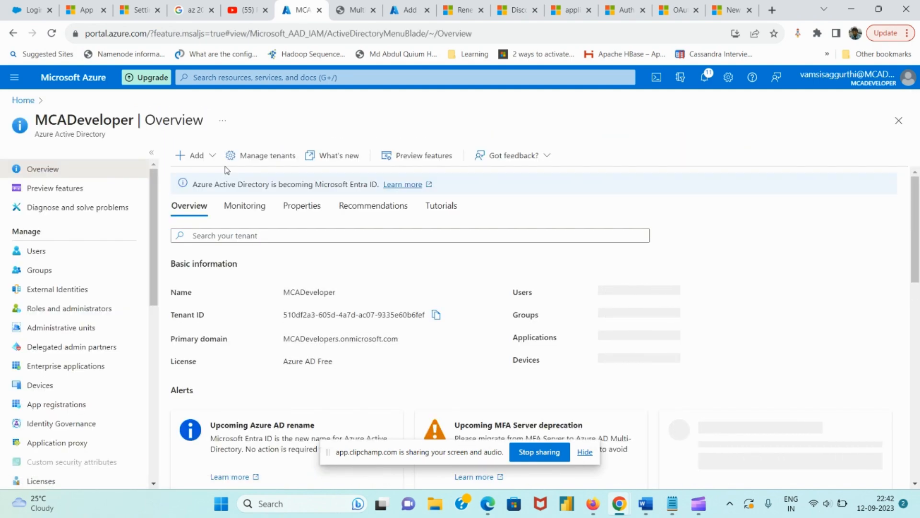
pyautogui.click(213, 162)
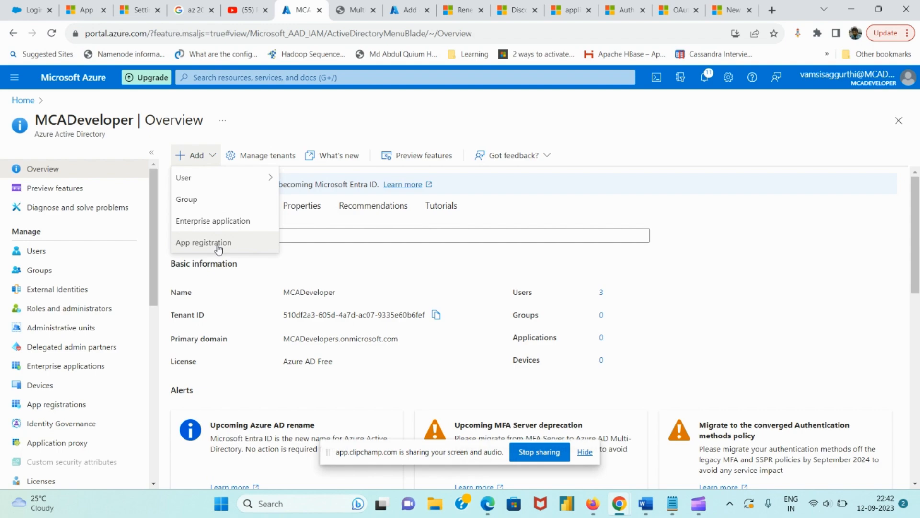
pyautogui.moveTo(229, 181)
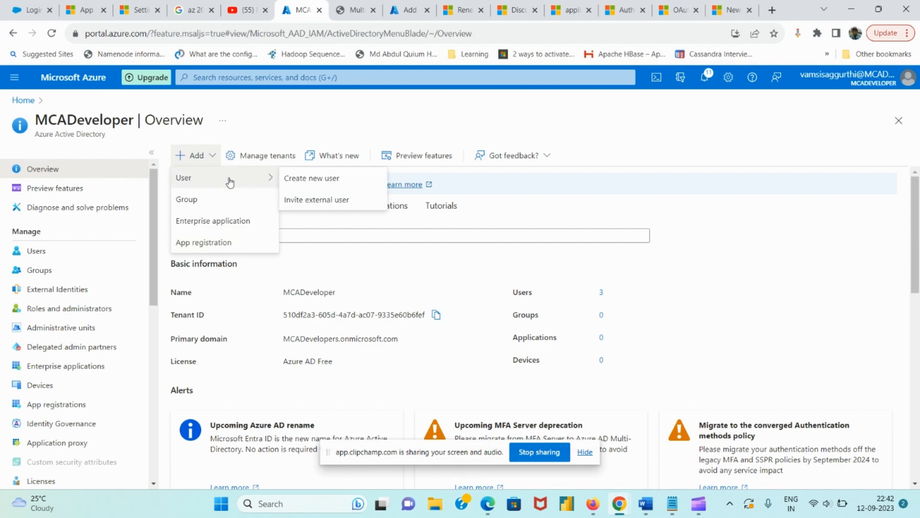
pyautogui.click(320, 182)
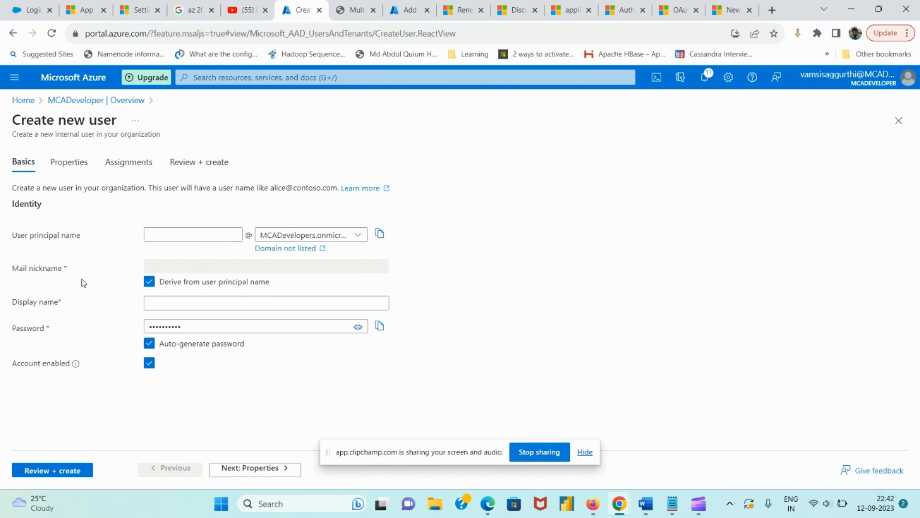
pyautogui.click(179, 239)
# Enter 'Usharani' as the user principal name, keeping the mail nickname derived from it
pyautogui.click(180, 239)
pyautogui.write('Th')
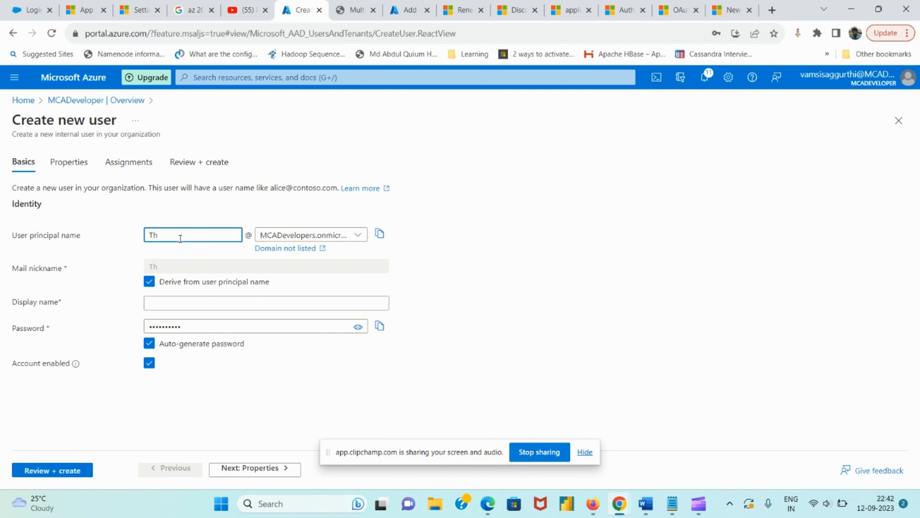
pyautogui.press('BackSpace')
pyautogui.write('Usharani')
pyautogui.click(150, 282)
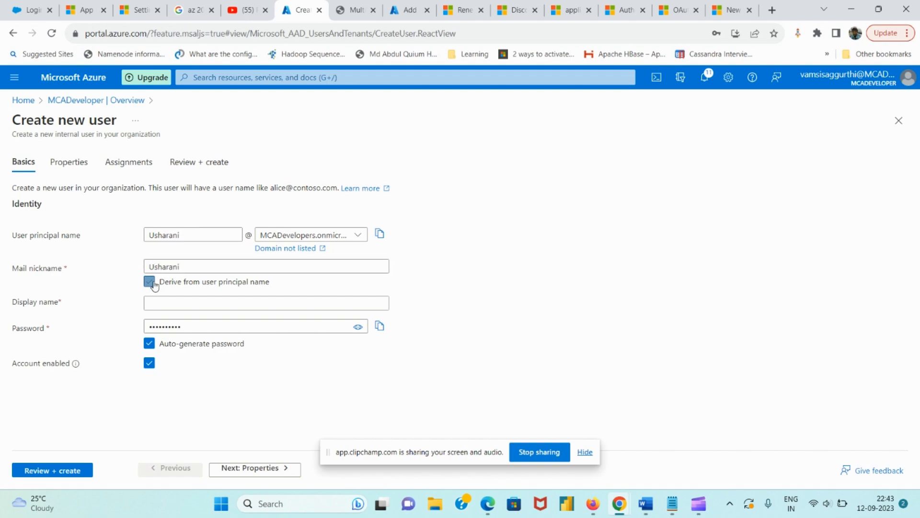
pyautogui.click(151, 283)
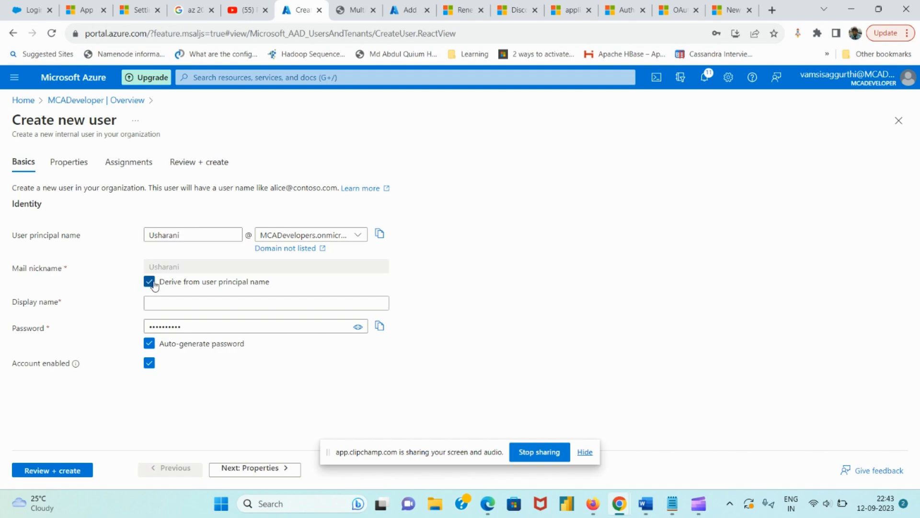
# Fill in the display name, copy the auto-generated password, and start a Windows search
pyautogui.click(194, 303)
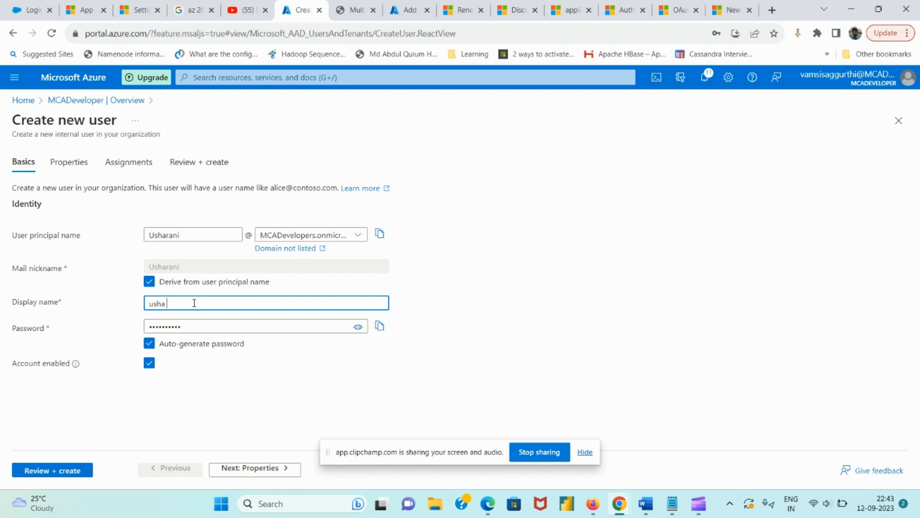
pyautogui.click(379, 328)
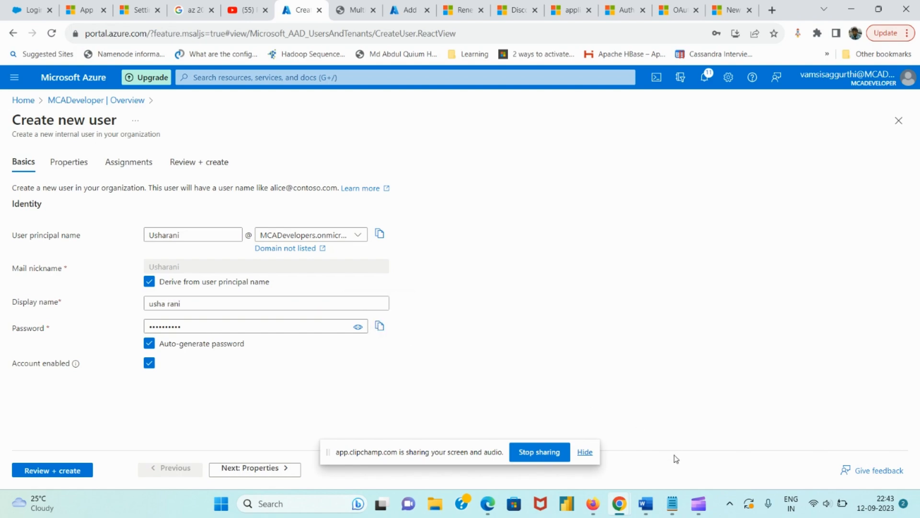
pyautogui.click(341, 504)
# Open Notepad, paste the copied password into it, and return to the Azure form
pyautogui.write('not')
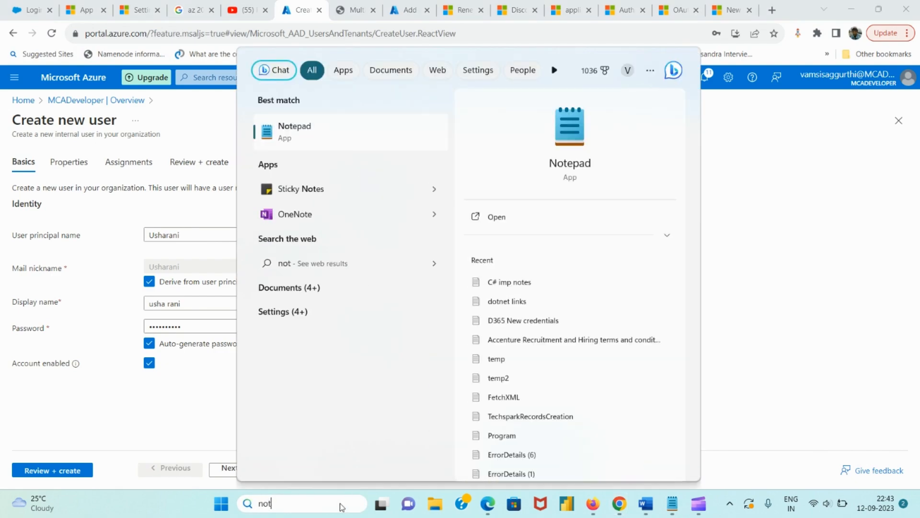
pyautogui.press('Return')
pyautogui.hotkey('ctrl', 'v')
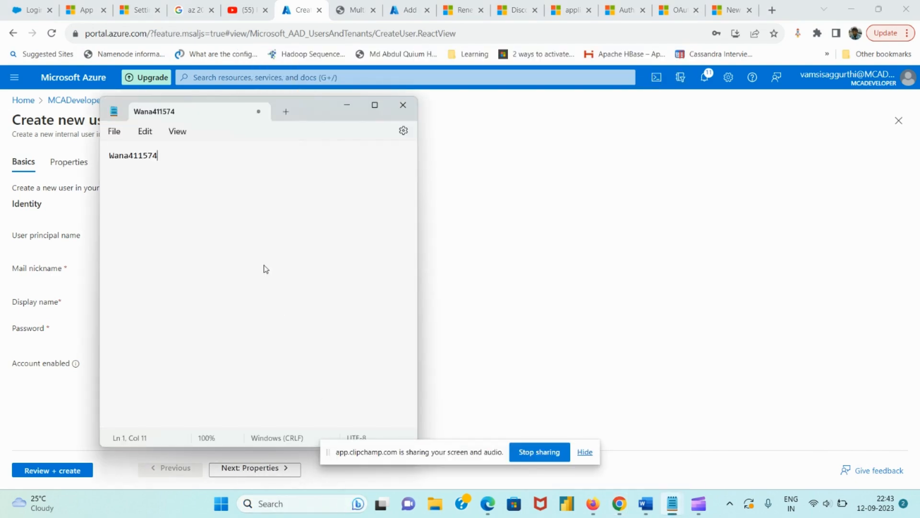
pyautogui.moveTo(320, 109); pyautogui.dragTo(606, 142)
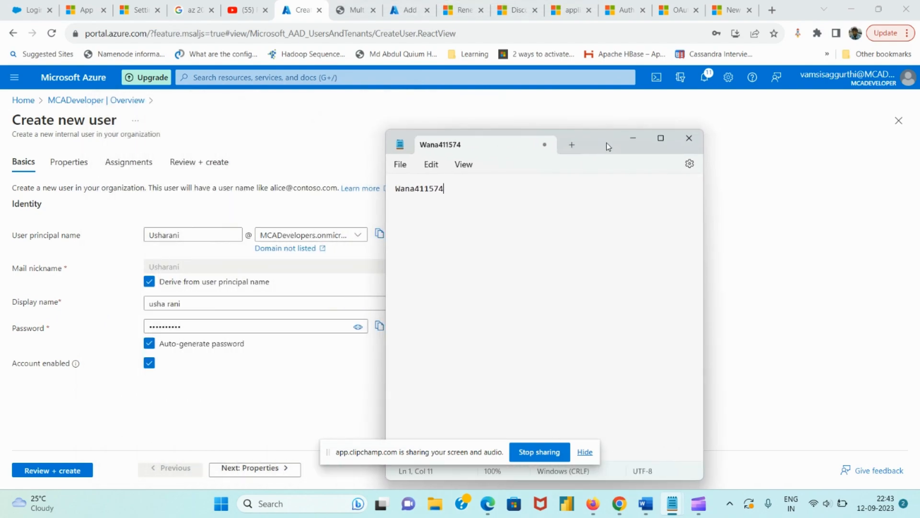
pyautogui.click(229, 367)
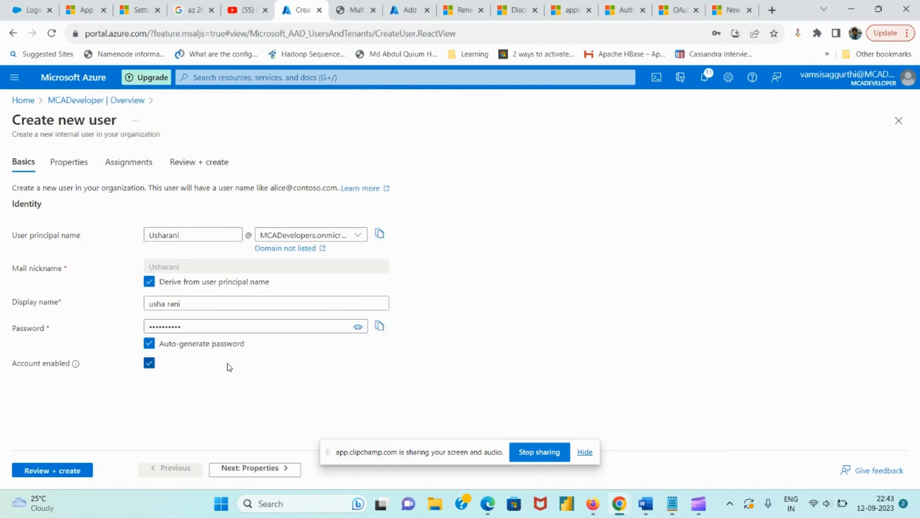
# Regenerate the automatic password and replace the Notepad text with the new password
pyautogui.click(154, 352)
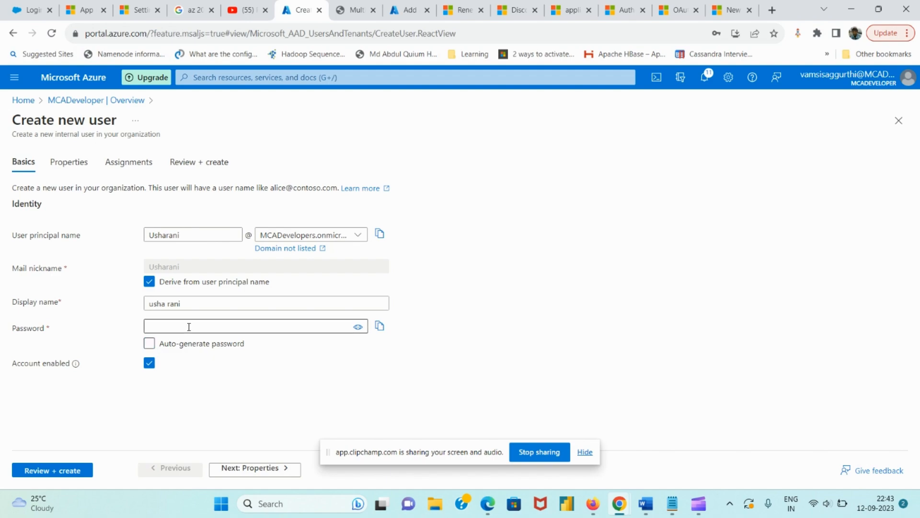
pyautogui.click(149, 344)
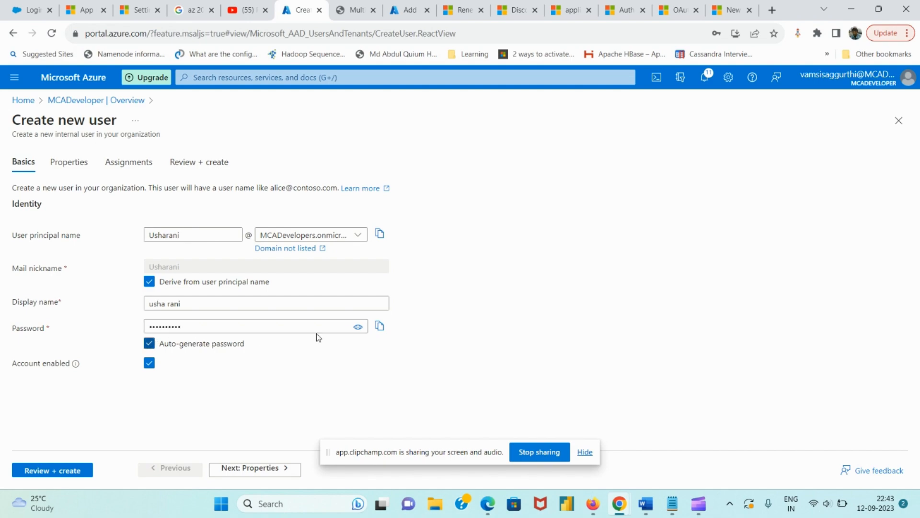
pyautogui.click(380, 327)
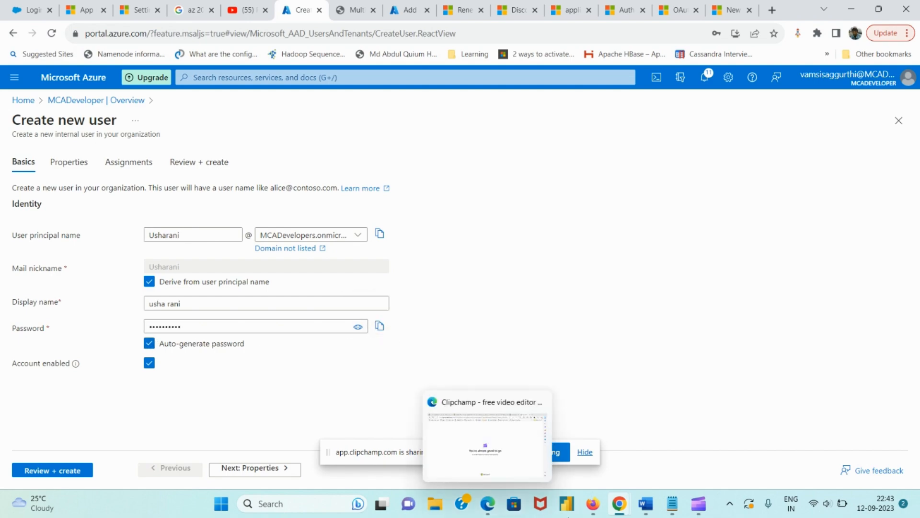
pyautogui.moveTo(672, 503)
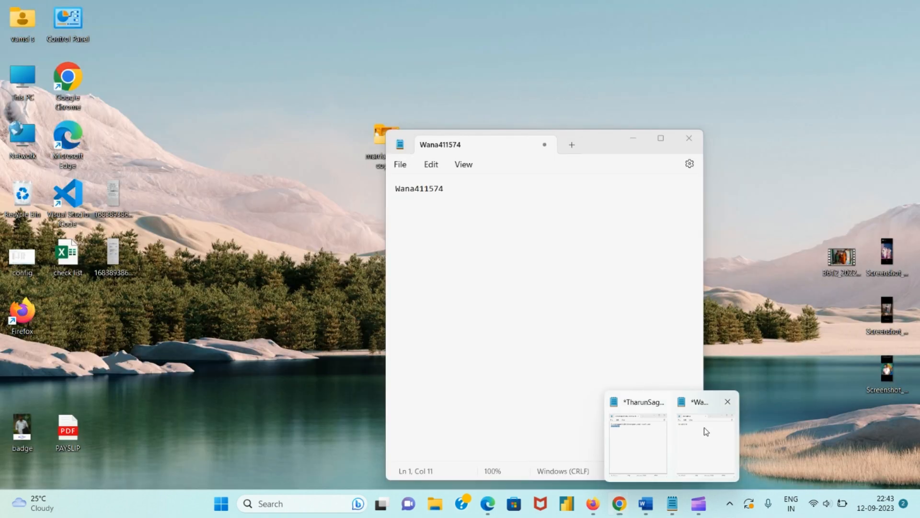
pyautogui.click(704, 427)
pyautogui.hotkey('ctrl', 'a')
pyautogui.hotkey('ctrl', 'v')
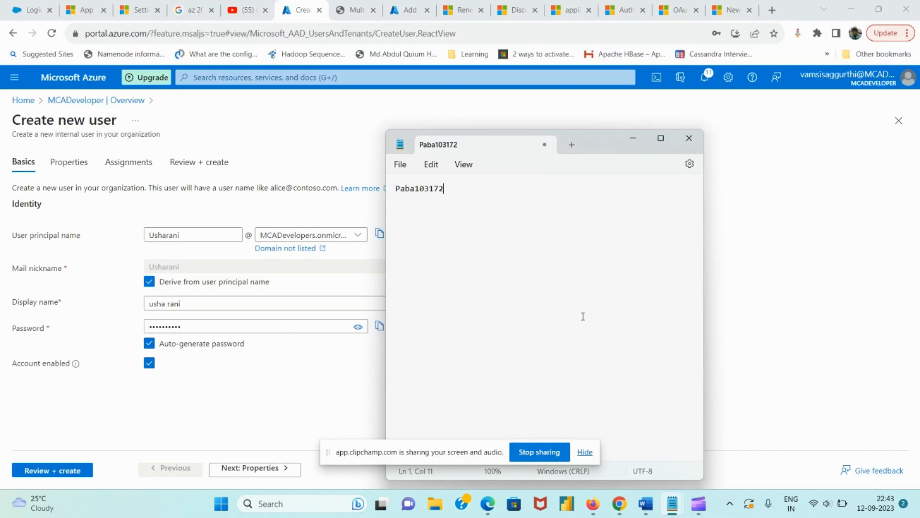
pyautogui.click(230, 379)
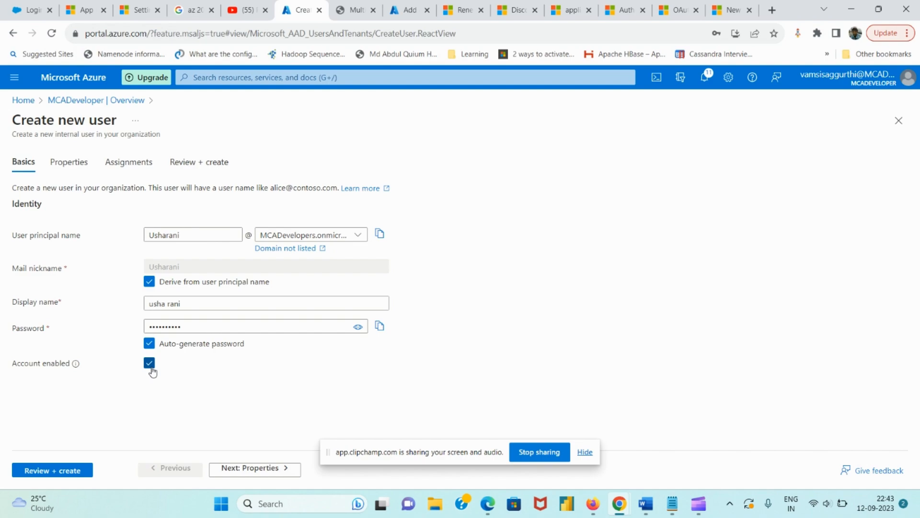
# Assign the Application Administrator and Application Developer roles on the Assignments tab
pyautogui.click(257, 469)
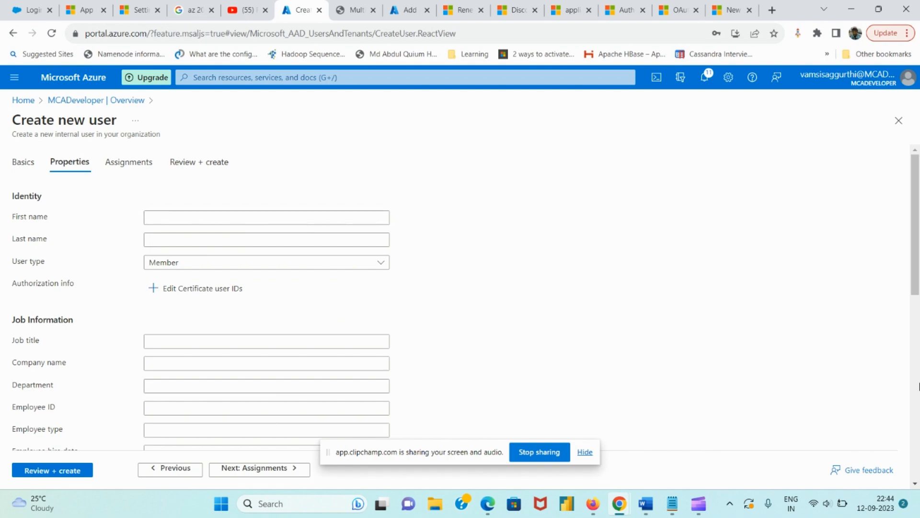
pyautogui.scroll(-6, 916, 391)
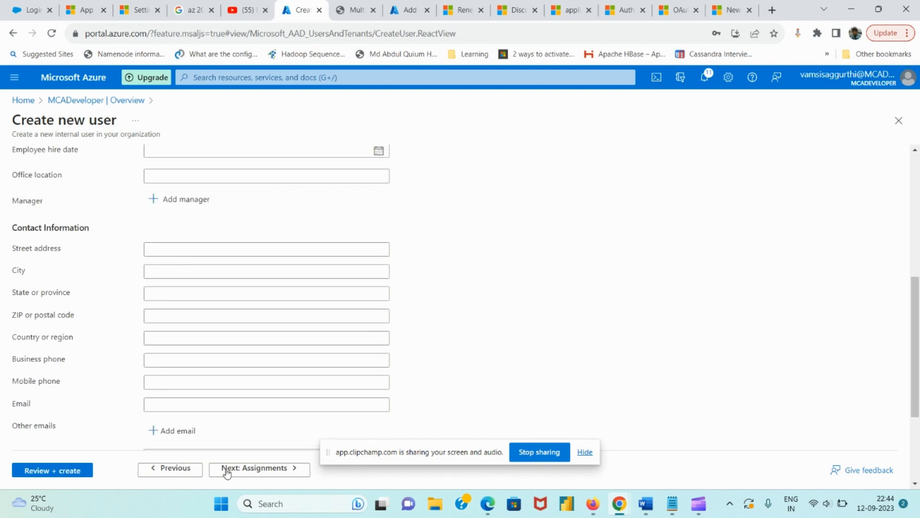
pyautogui.click(249, 470)
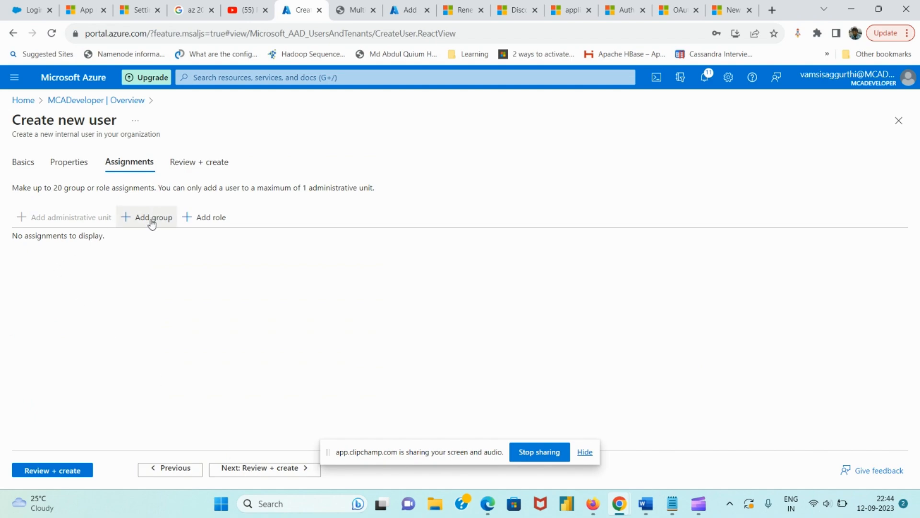
pyautogui.click(206, 223)
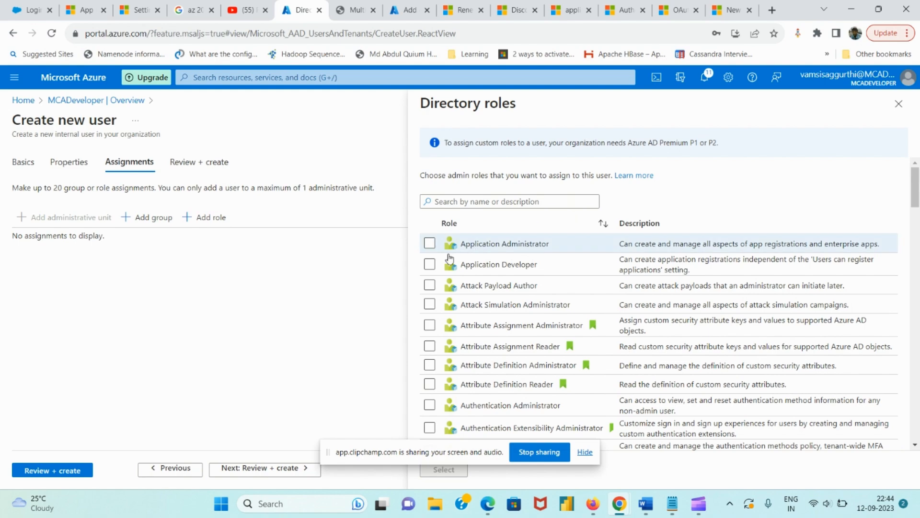
pyautogui.click(430, 243)
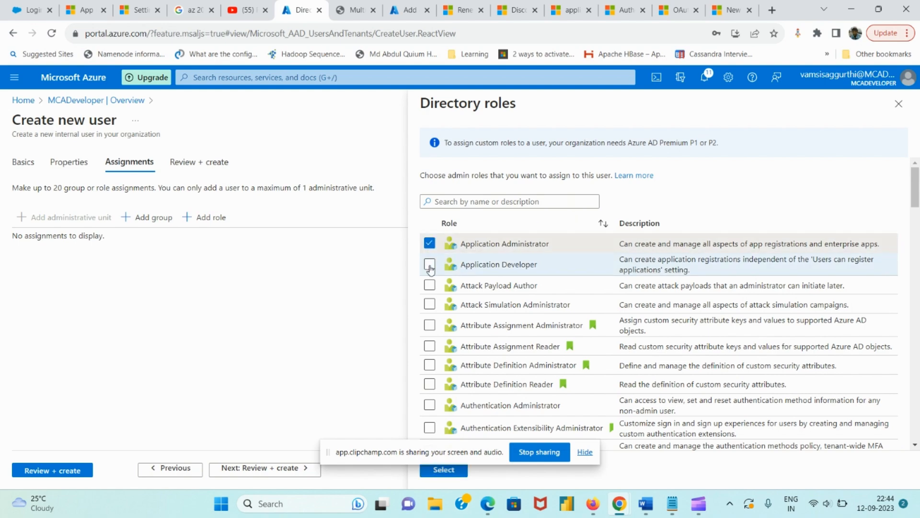
pyautogui.click(430, 264)
pyautogui.moveTo(456, 469)
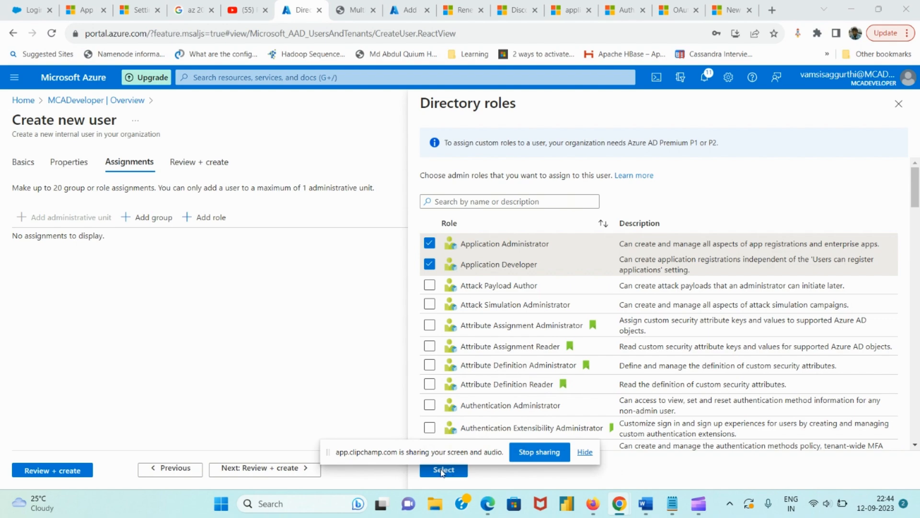
pyautogui.click(585, 452)
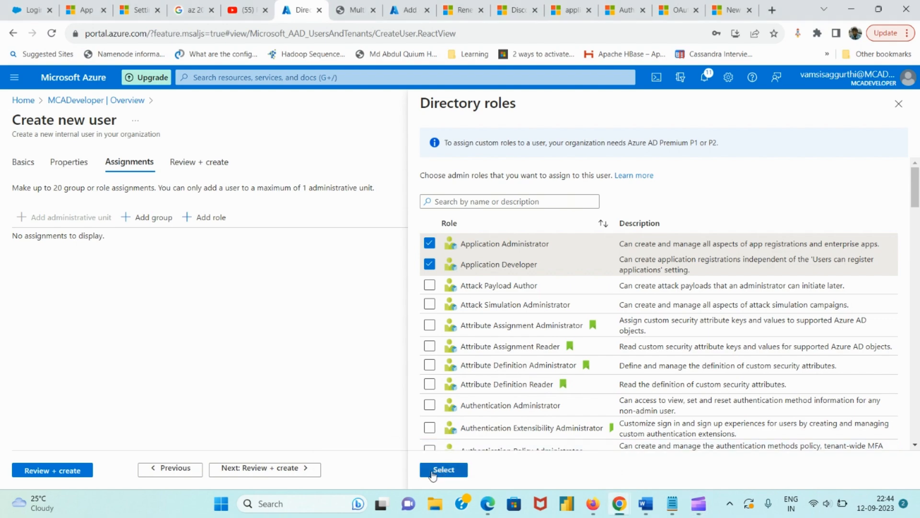
pyautogui.click(433, 473)
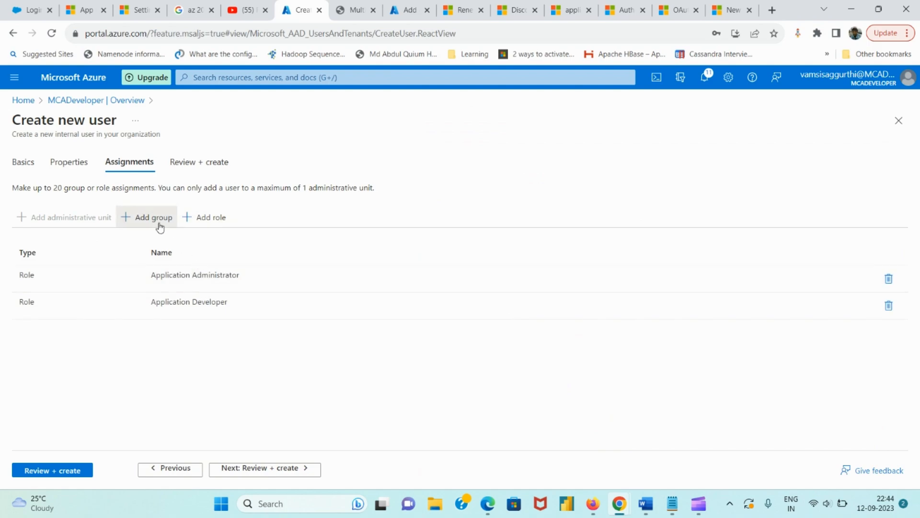
# Skip adding any group and go to Review + create
pyautogui.click(160, 227)
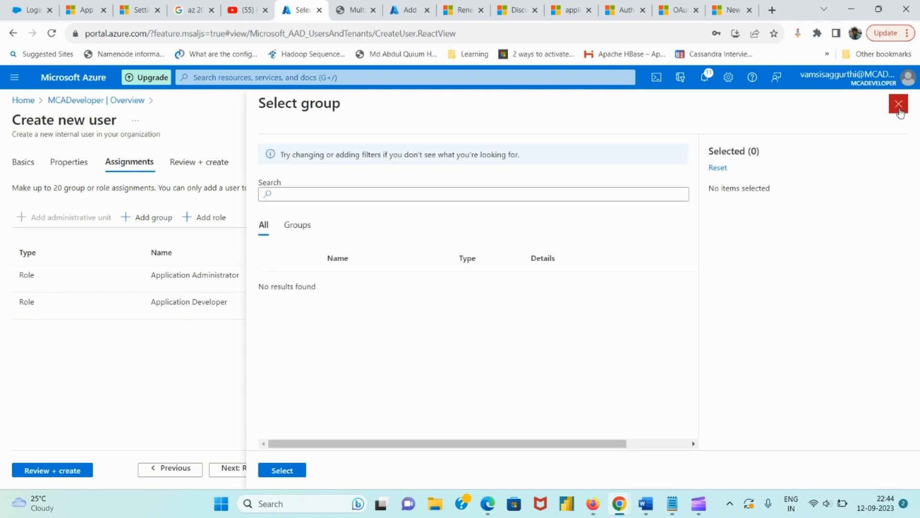
pyautogui.click(899, 105)
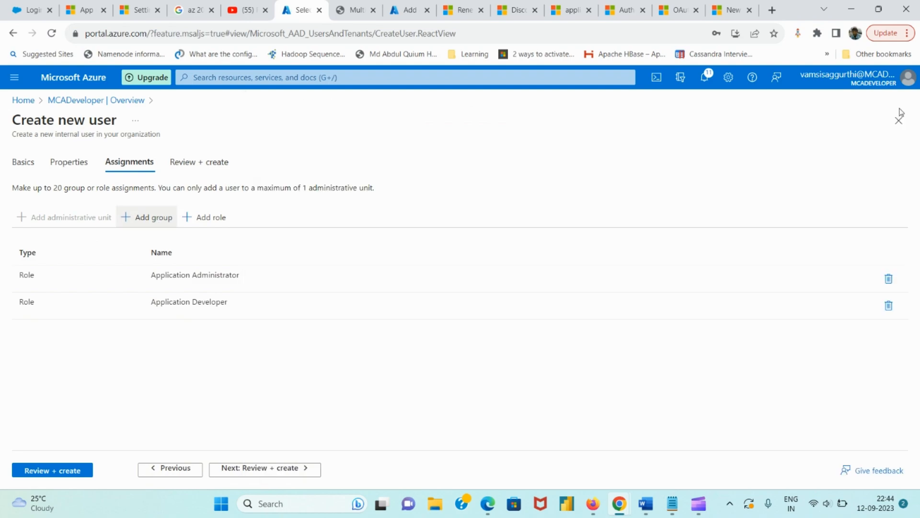
pyautogui.click(297, 473)
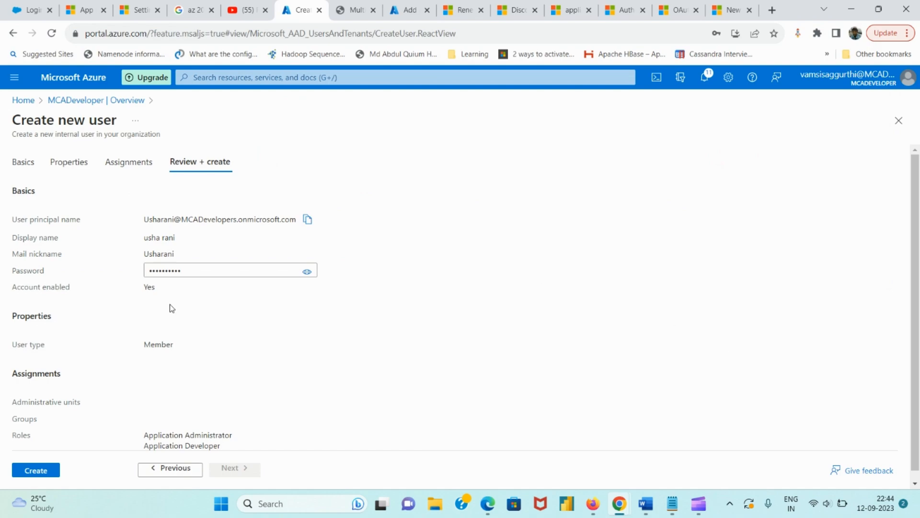
# Copy the new user's sign-in name into Notepad on a line above the password
pyautogui.click(308, 219)
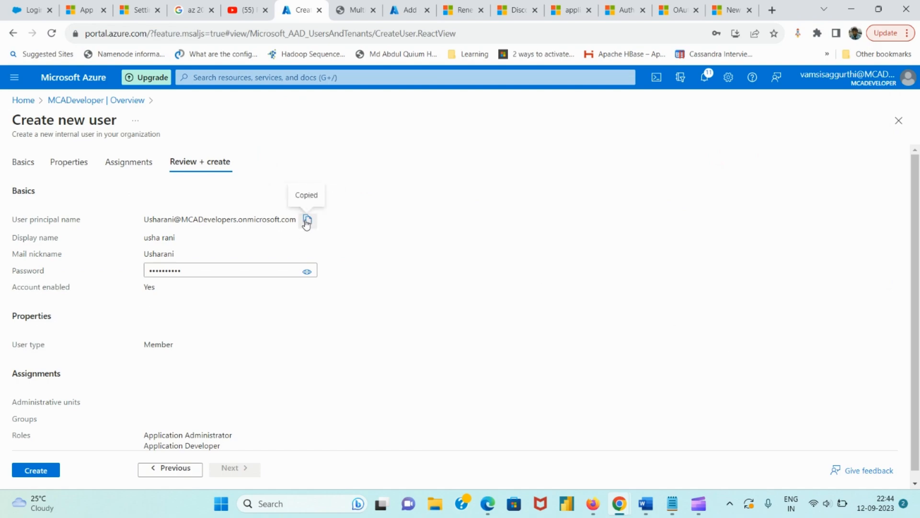
pyautogui.moveTo(671, 502)
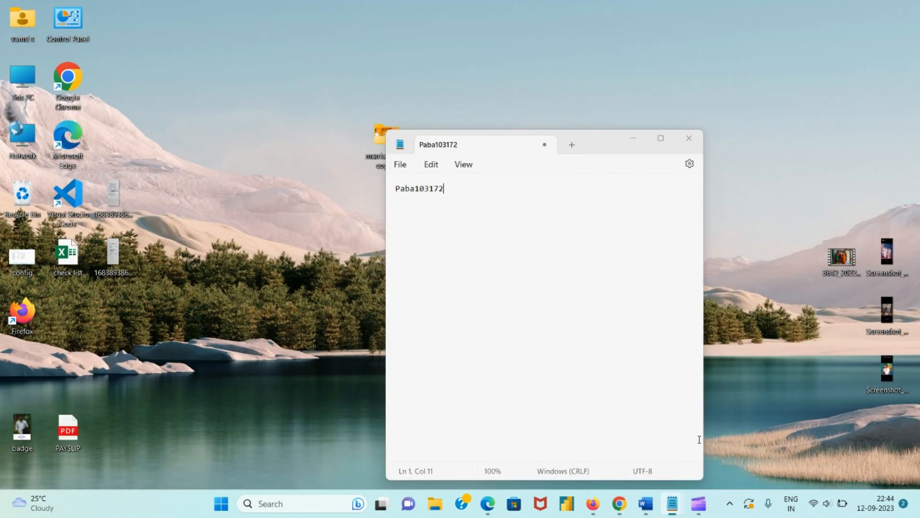
pyautogui.click(700, 439)
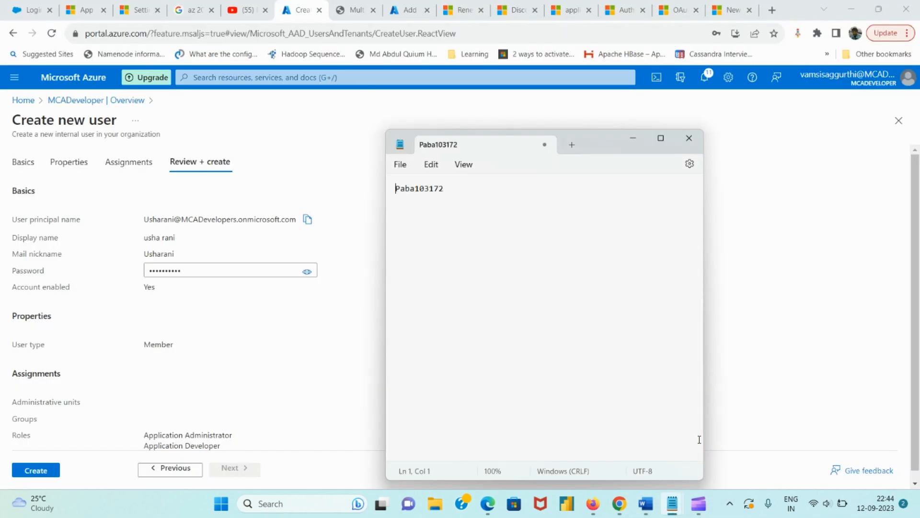
pyautogui.hotkey('ctrl', 'v')
pyautogui.press('Return')
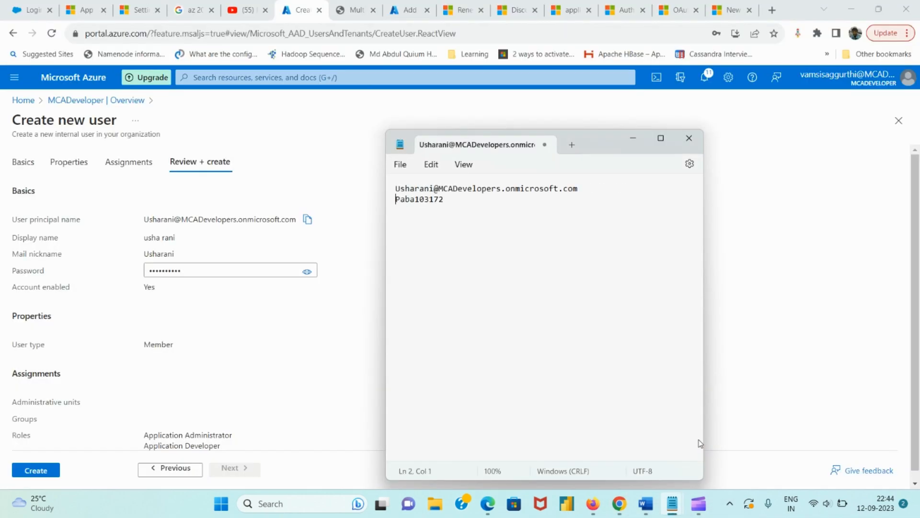
pyautogui.click(191, 386)
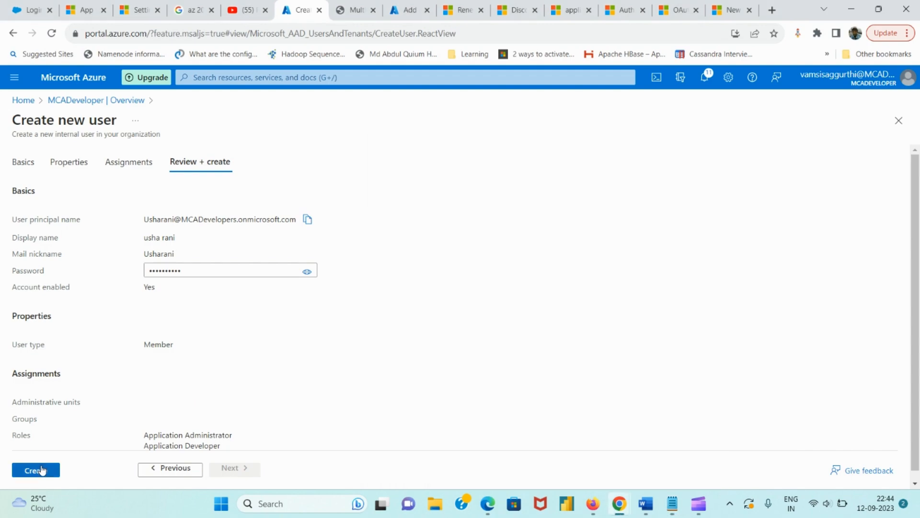
# Create the user and refresh the Users list to show 4 users
pyautogui.click(42, 470)
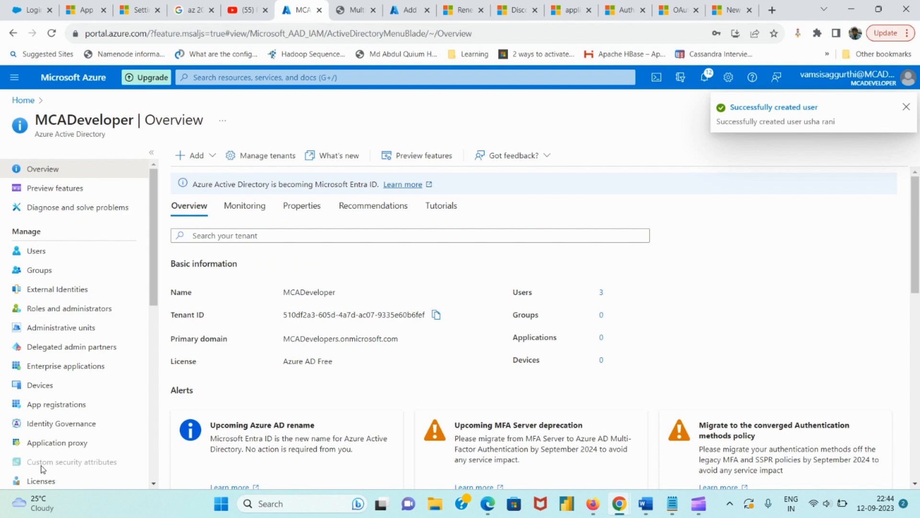
pyautogui.click(67, 251)
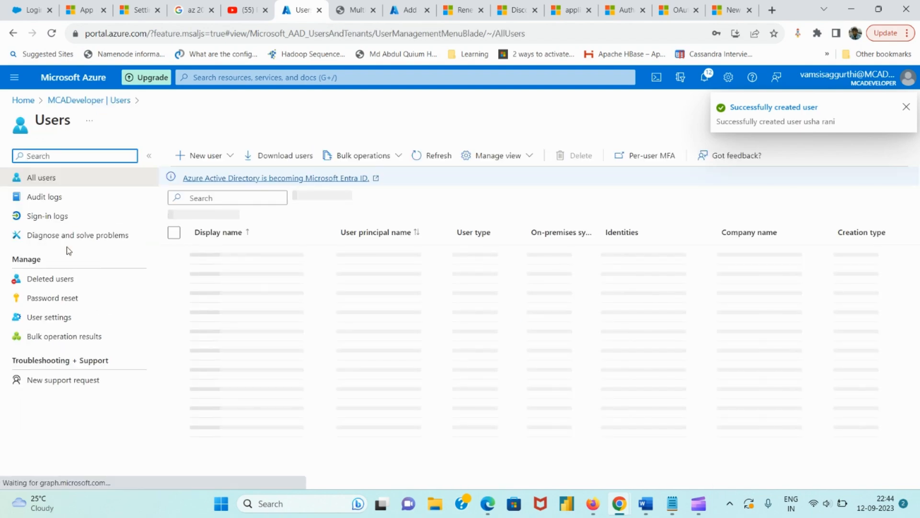
pyautogui.click(438, 155)
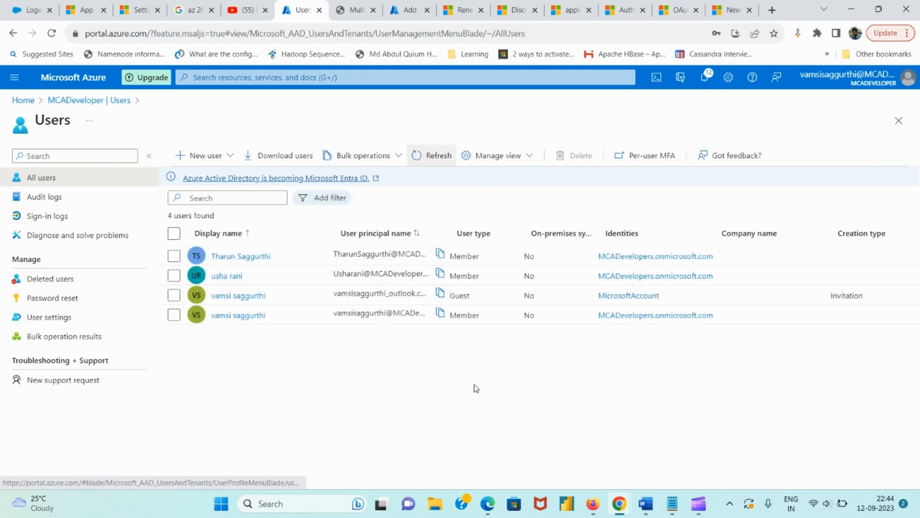
# Load portal.azure.com in a new incognito tab and choose Use another account
pyautogui.moveTo(624, 503)
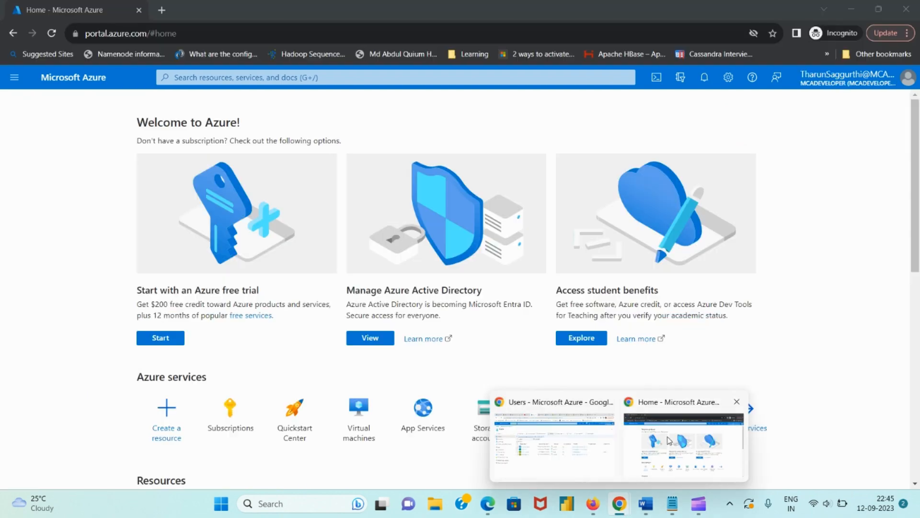
pyautogui.click(670, 440)
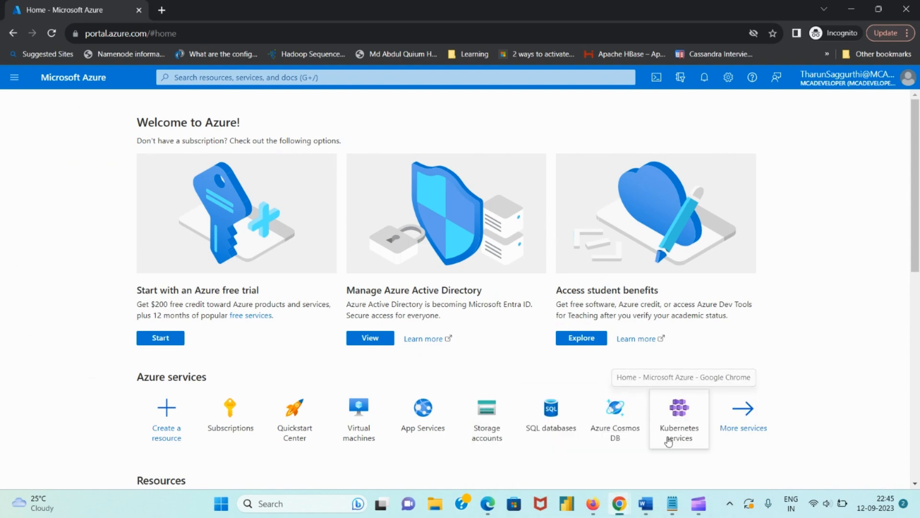
pyautogui.click(168, 13)
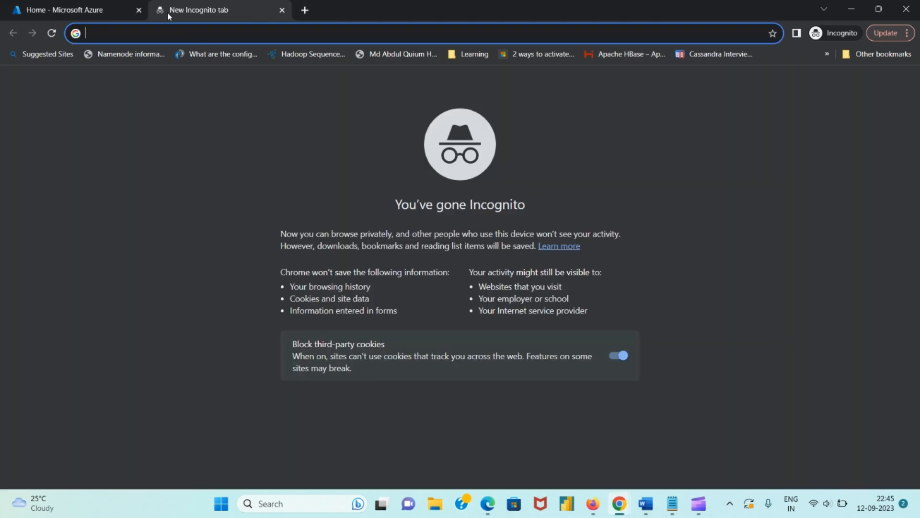
pyautogui.write('portal.azure.com')
pyautogui.press('Return')
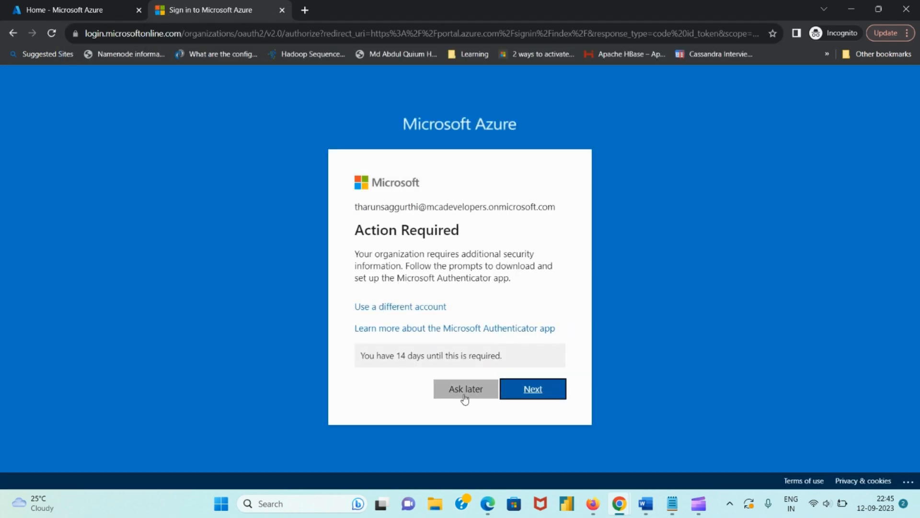
pyautogui.click(401, 309)
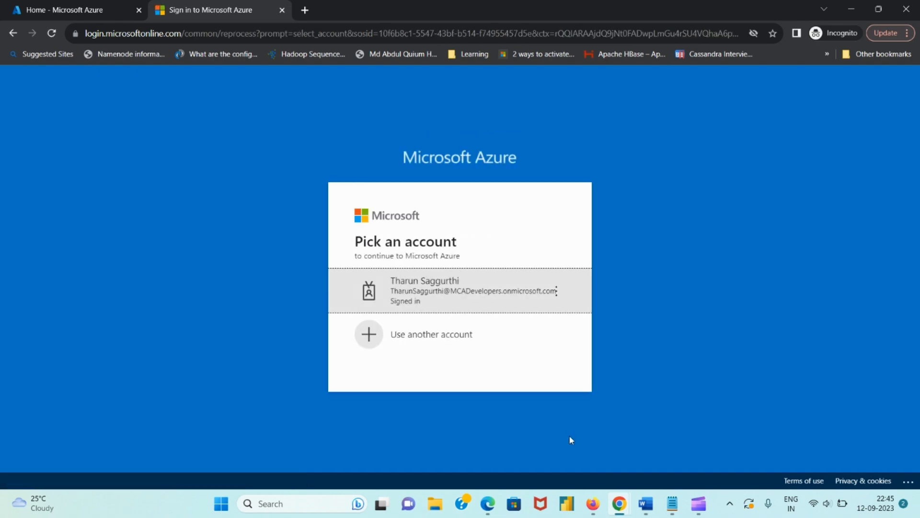
pyautogui.click(468, 350)
# Paste the new user's sign-in name from Notepad and continue to the password step
pyautogui.moveTo(673, 501)
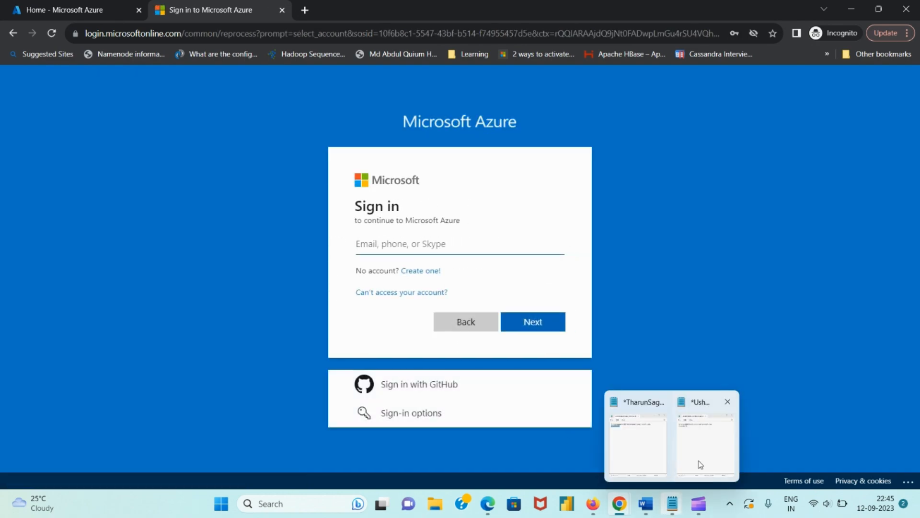
pyautogui.click(700, 458)
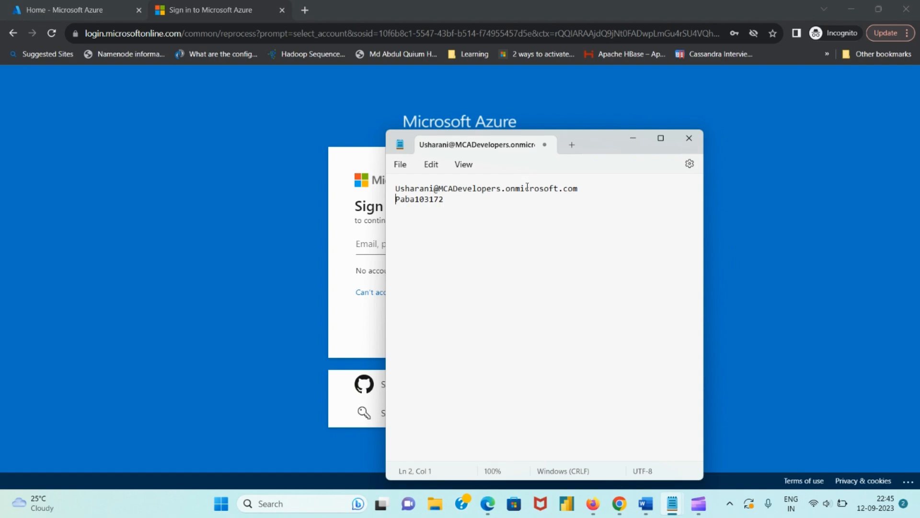
pyautogui.click(370, 246)
pyautogui.hotkey('ctrl', 'v')
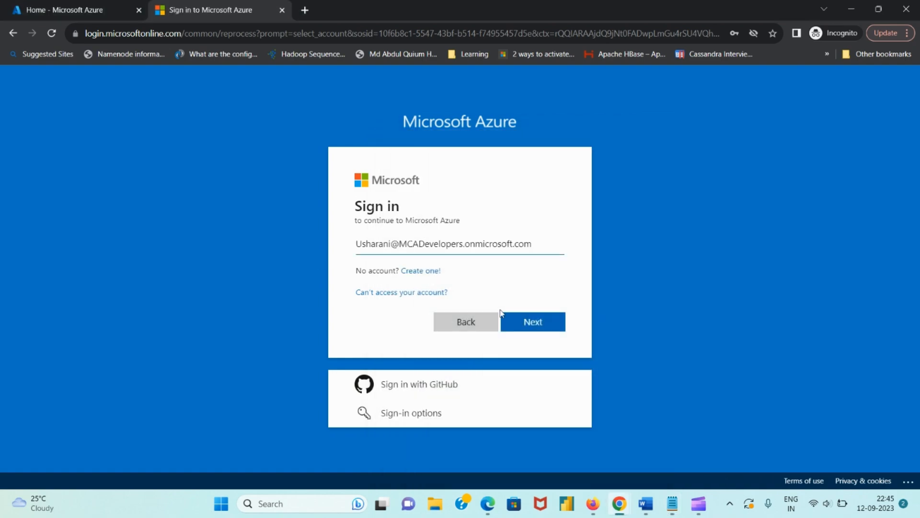
pyautogui.click(544, 326)
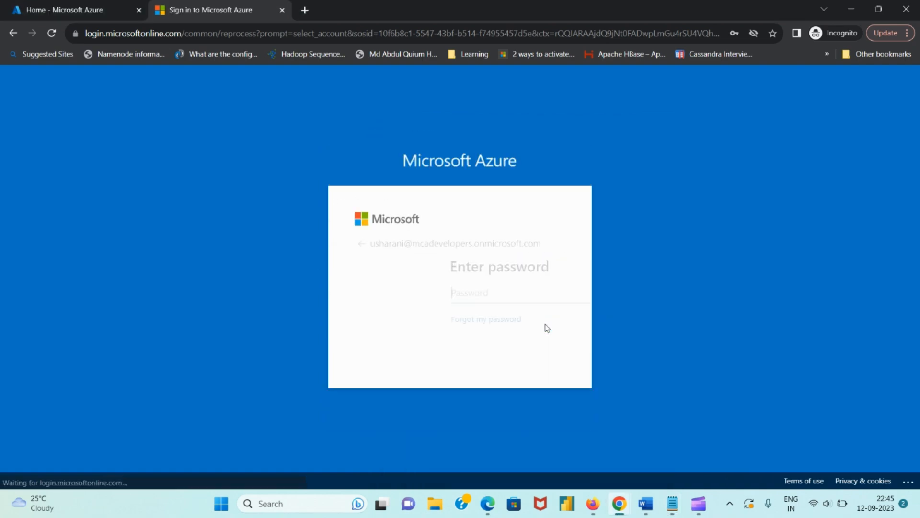
# Copy the stored password from Notepad, paste it, and sign in
pyautogui.moveTo(673, 503)
pyautogui.click(695, 441)
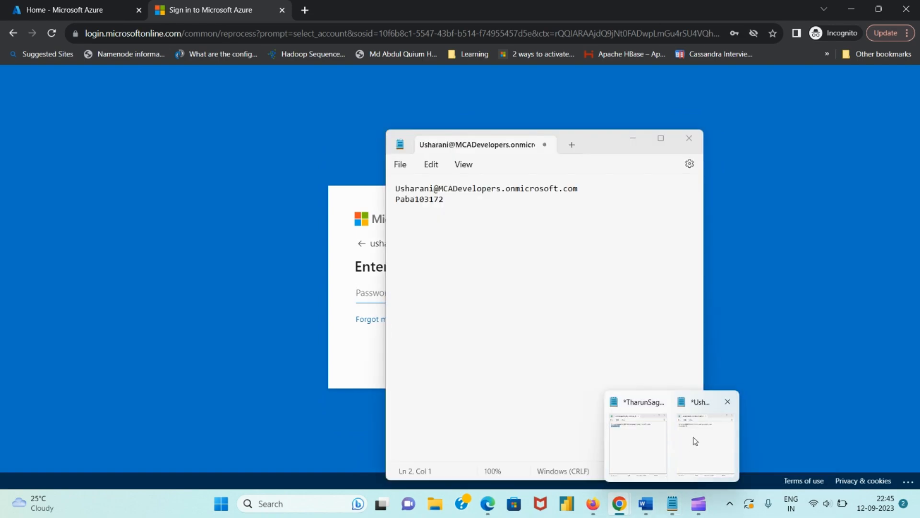
pyautogui.doubleClick(429, 200)
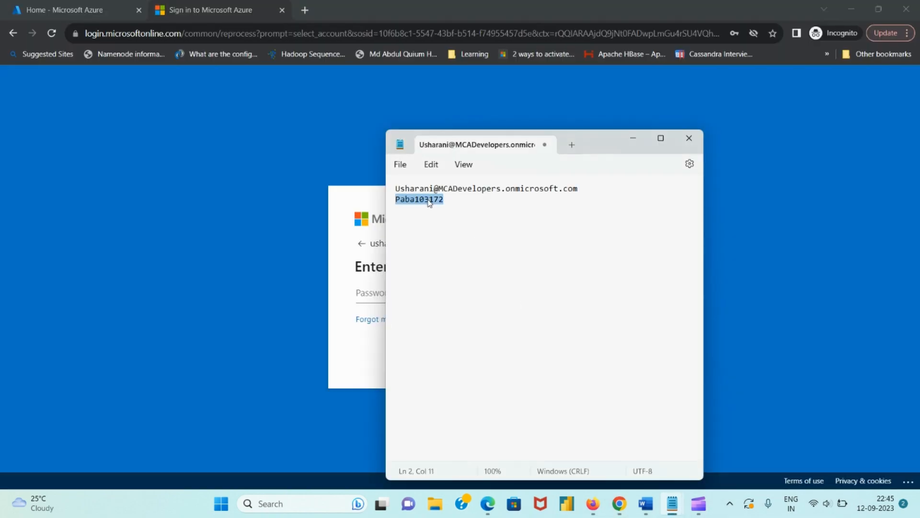
pyautogui.click(373, 295)
pyautogui.hotkey('ctrl', 'v')
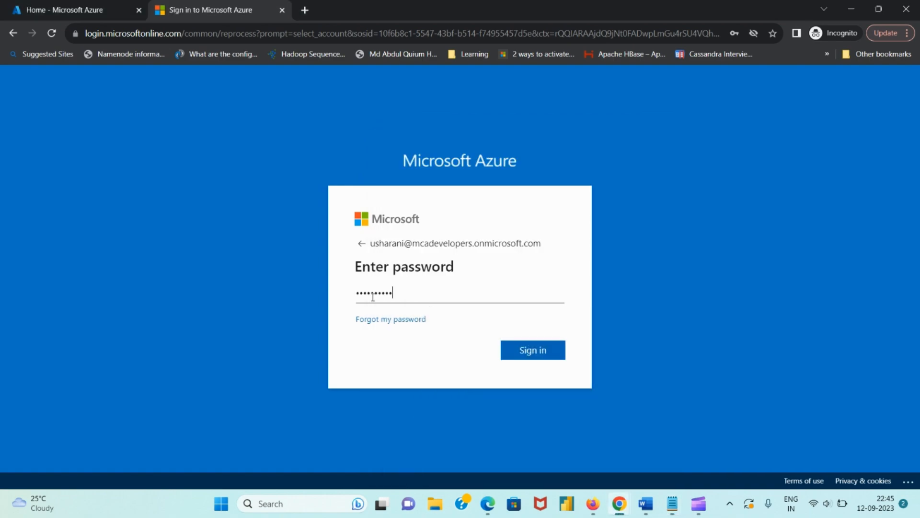
pyautogui.press('Return')
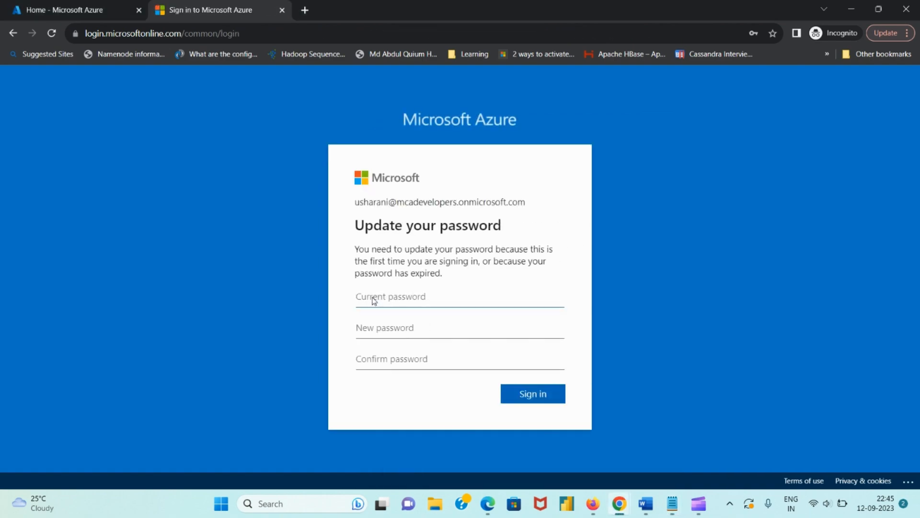
# Paste the temporary password as current, then enter and confirm a new password and submit
pyautogui.hotkey('ctrl', 'v')
pyautogui.press('Tab')
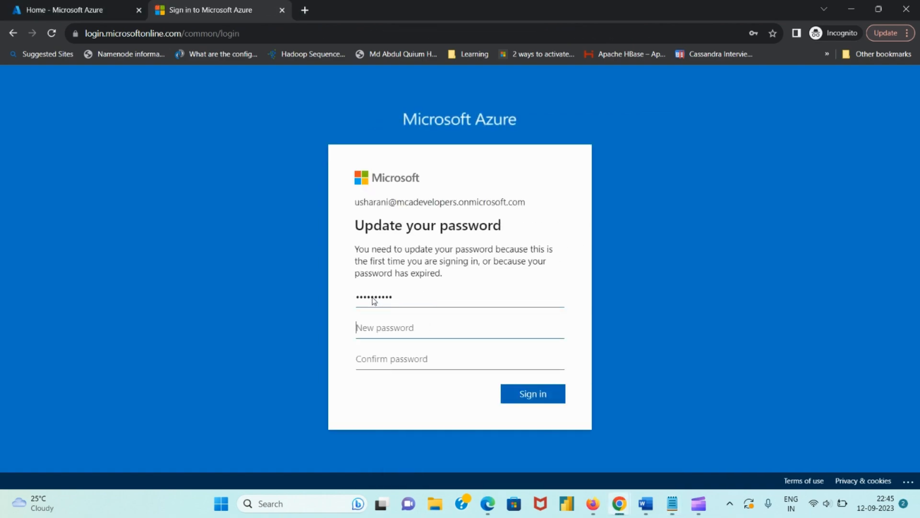
pyautogui.write('a')
pyautogui.press('Tab')
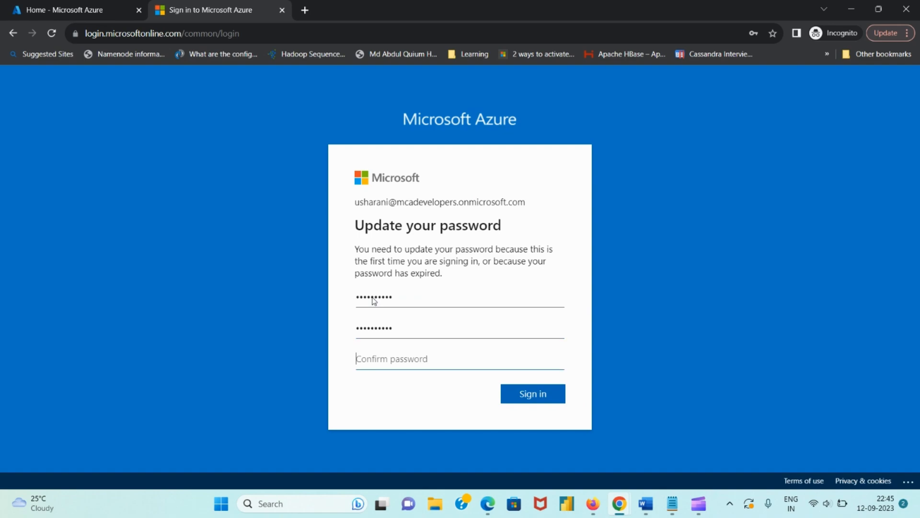
pyautogui.write('a')
pyautogui.press('Return')
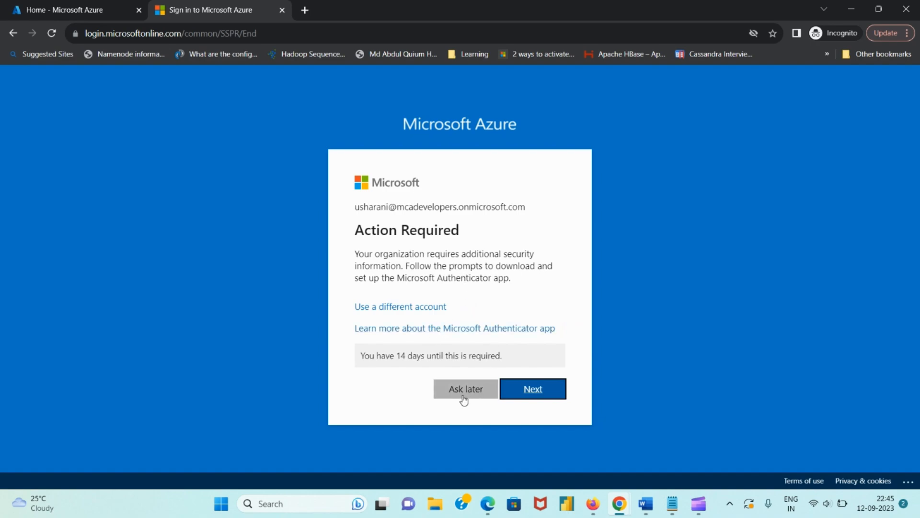
# Back out of Authenticator setup, sign in again as the new user, and choose Ask later
pyautogui.click(542, 400)
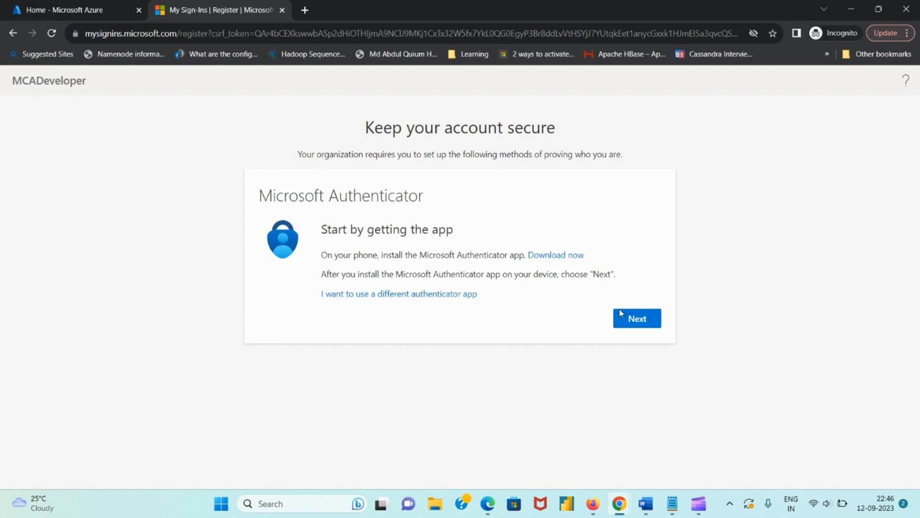
pyautogui.click(12, 34)
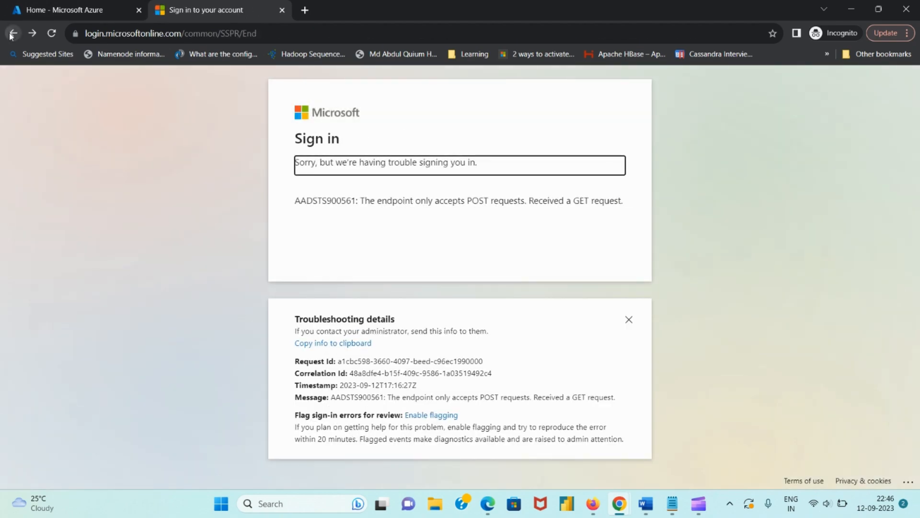
pyautogui.click(12, 33)
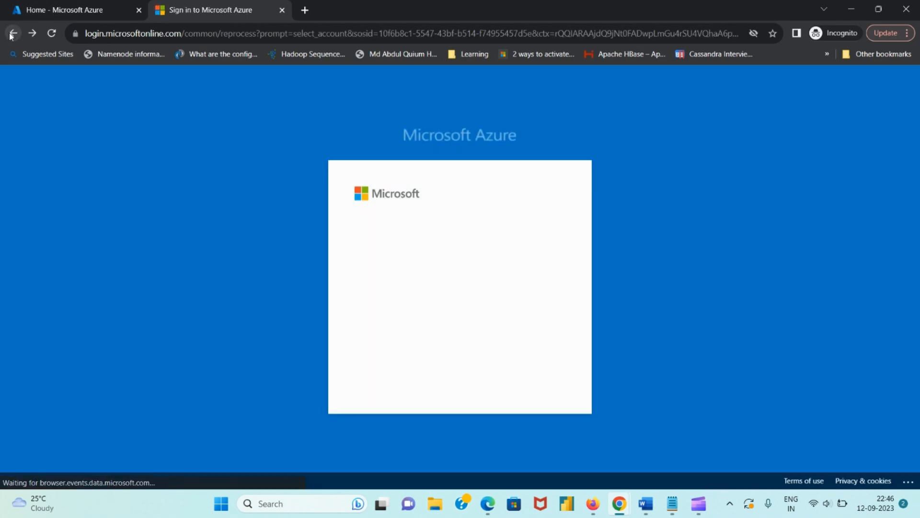
pyautogui.click(508, 278)
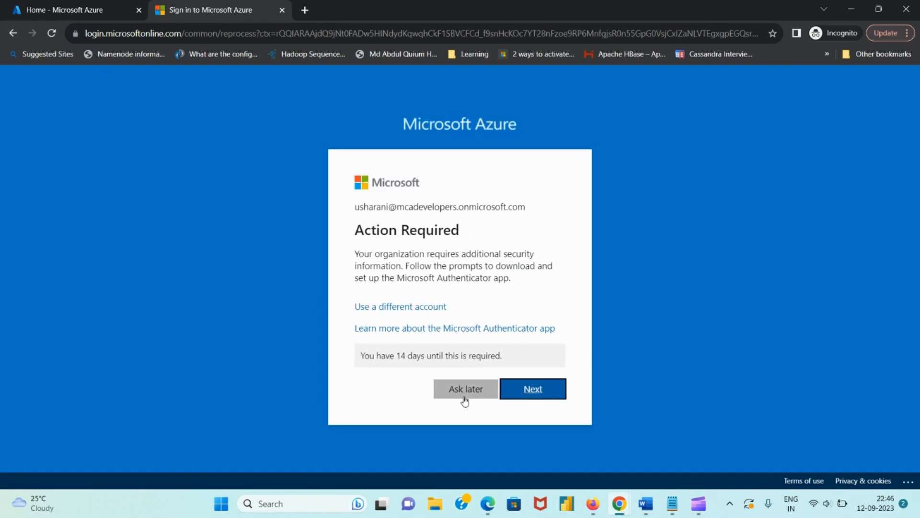
pyautogui.click(464, 399)
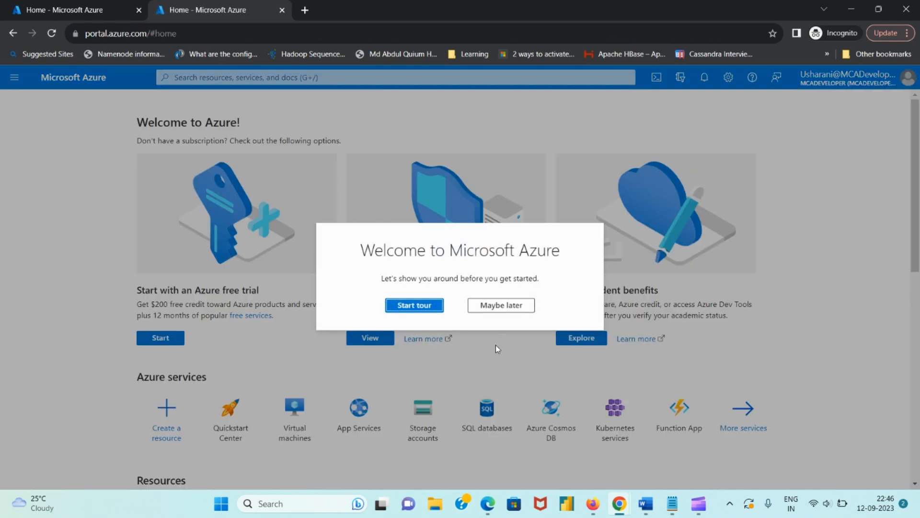
# Decline the welcome tour, view the empty Subscriptions list, and return to Home
pyautogui.click(506, 305)
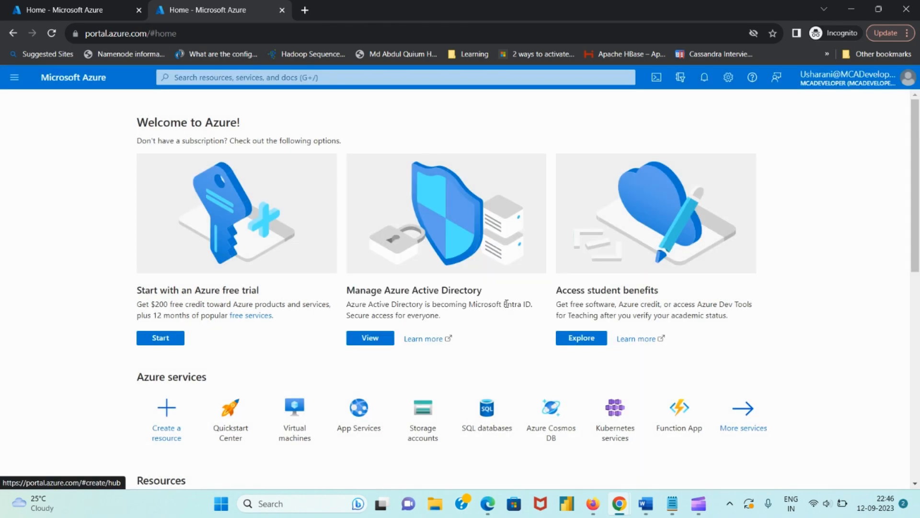
pyautogui.scroll(-7, 363, 458)
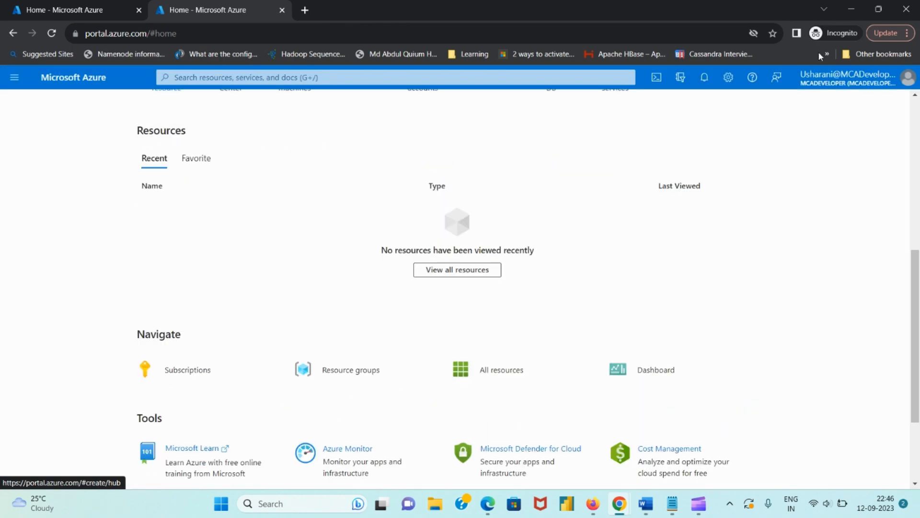
pyautogui.click(835, 81)
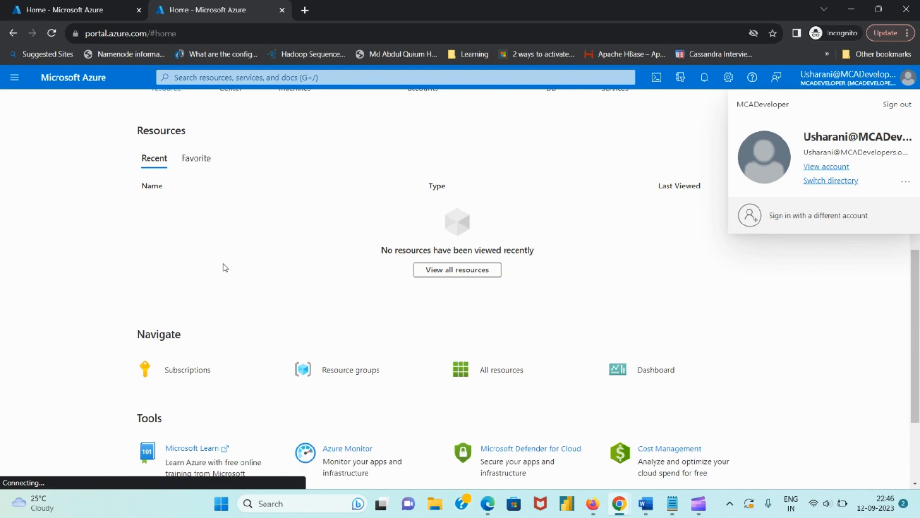
pyautogui.click(214, 381)
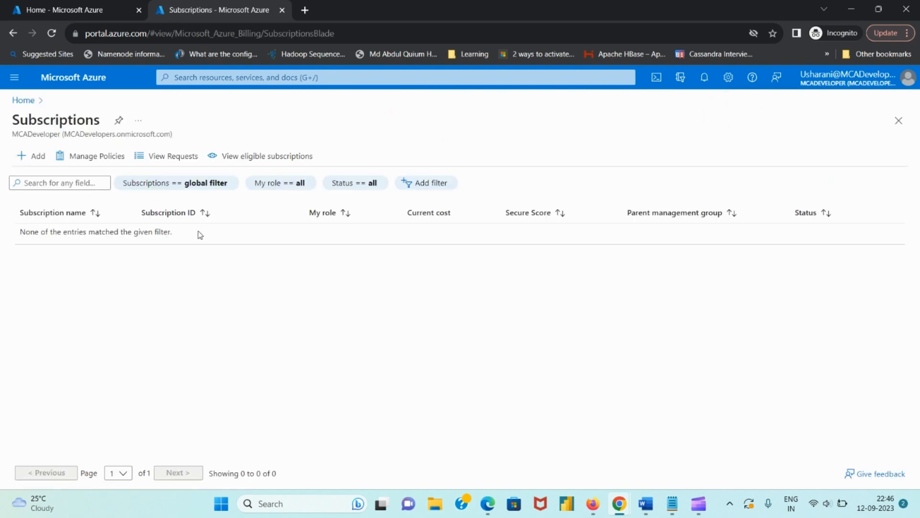
pyautogui.click(23, 100)
# Switch to the administrator's window showing the MCADeveloper Users list
pyautogui.moveTo(334, 377)
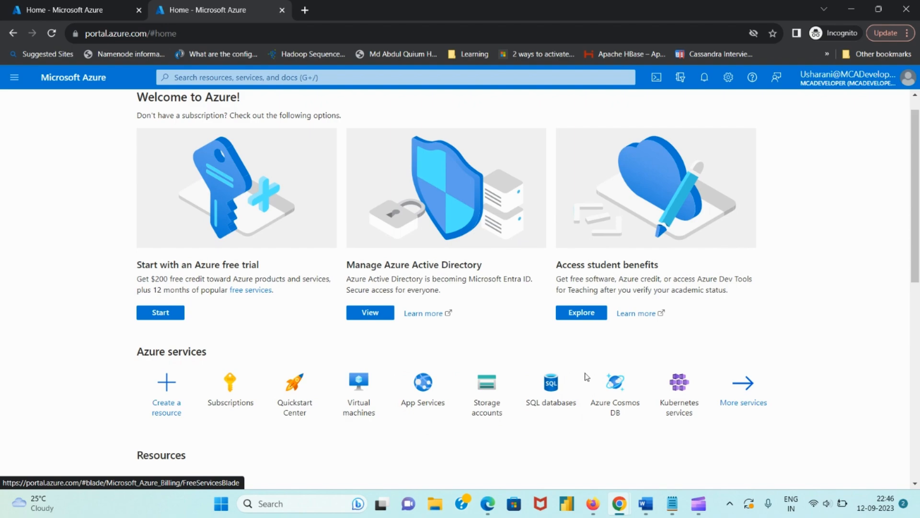
pyautogui.moveTo(619, 503)
pyautogui.click(588, 453)
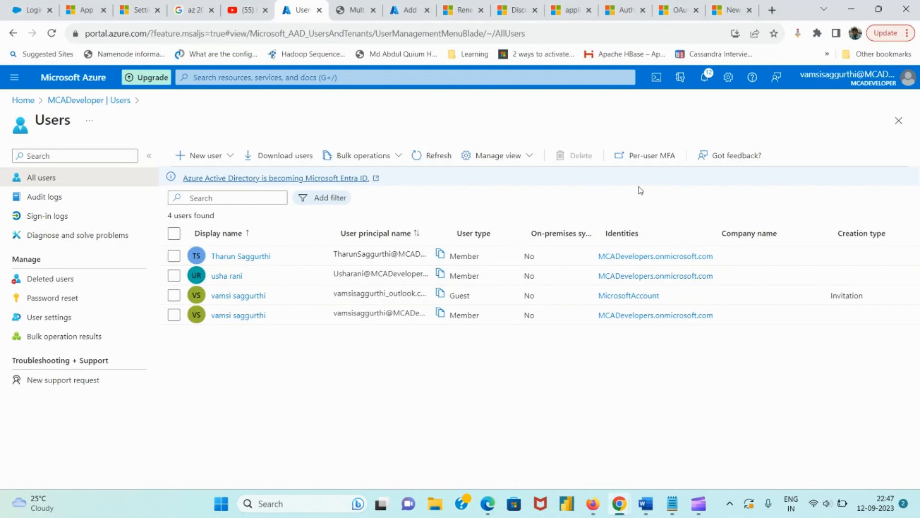
# Enable multi-factor authentication for the second user on the Per-user MFA page
pyautogui.click(649, 165)
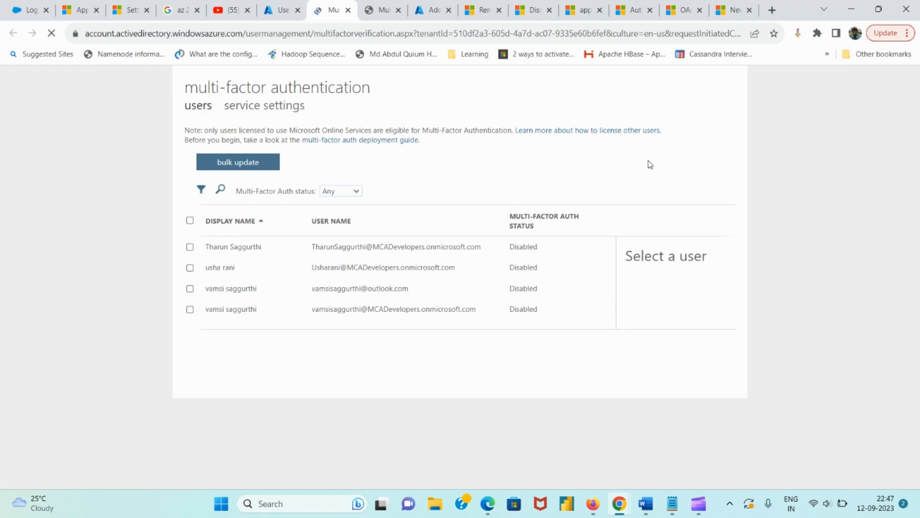
pyautogui.click(190, 270)
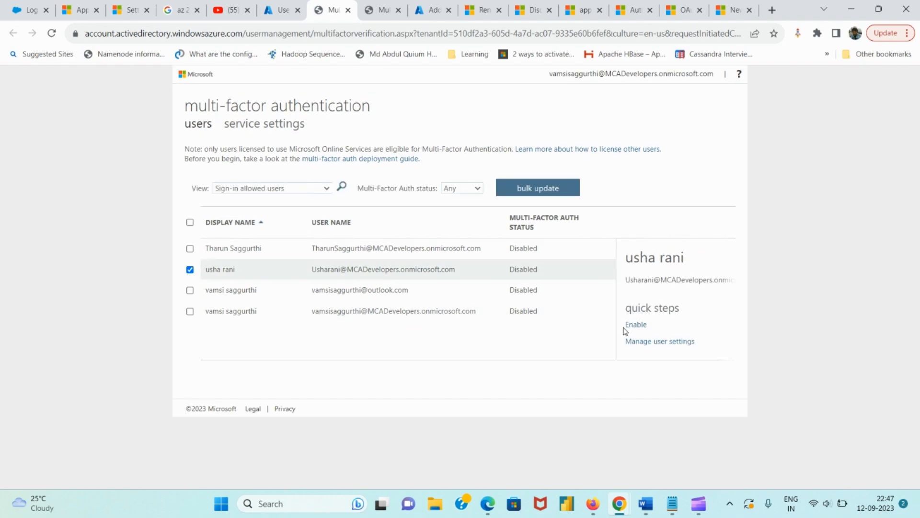
pyautogui.click(635, 326)
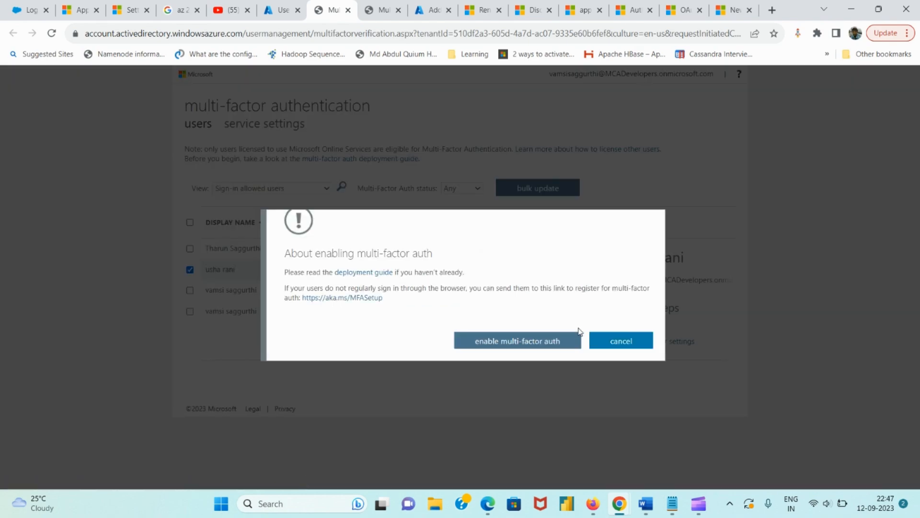
pyautogui.click(542, 342)
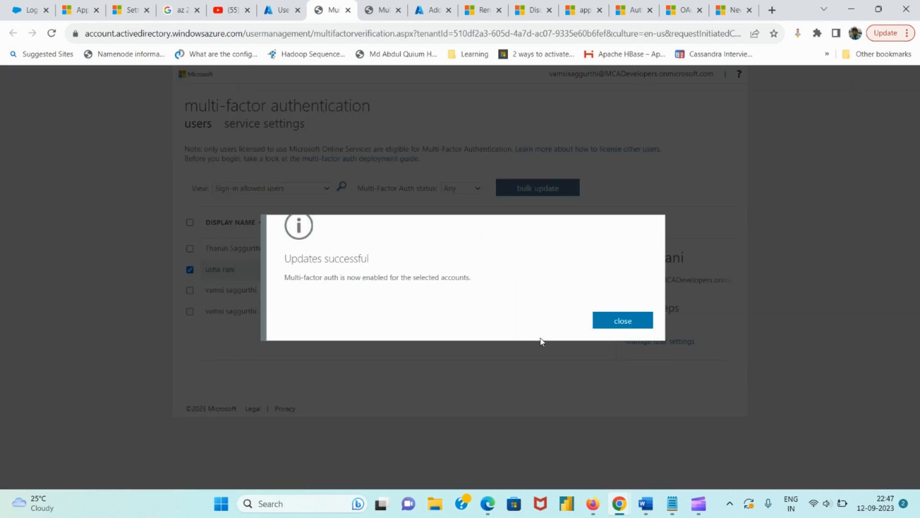
pyautogui.click(628, 325)
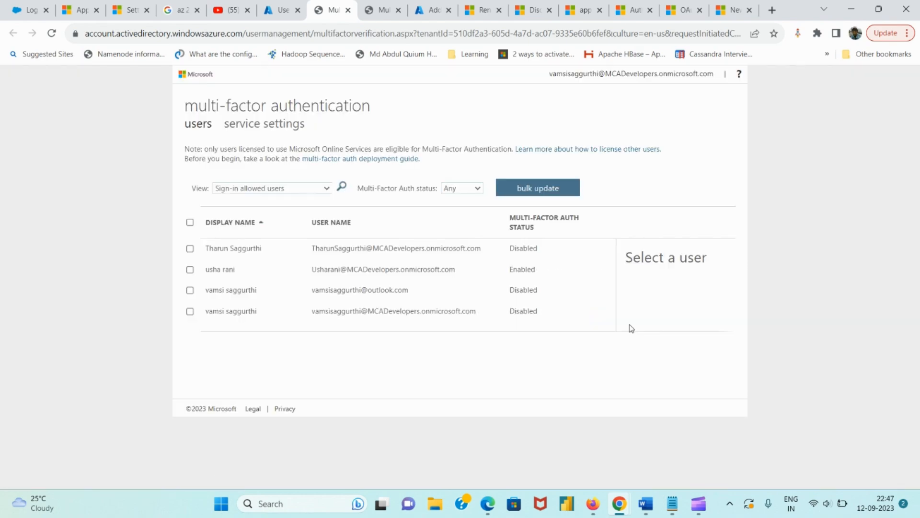
# Enforce multi-factor authentication for that same user
pyautogui.click(190, 270)
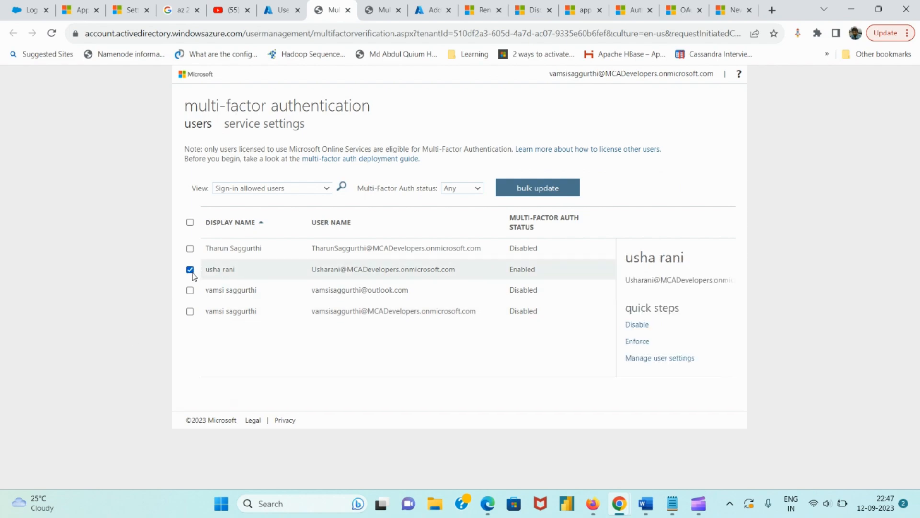
pyautogui.click(638, 342)
pyautogui.click(499, 342)
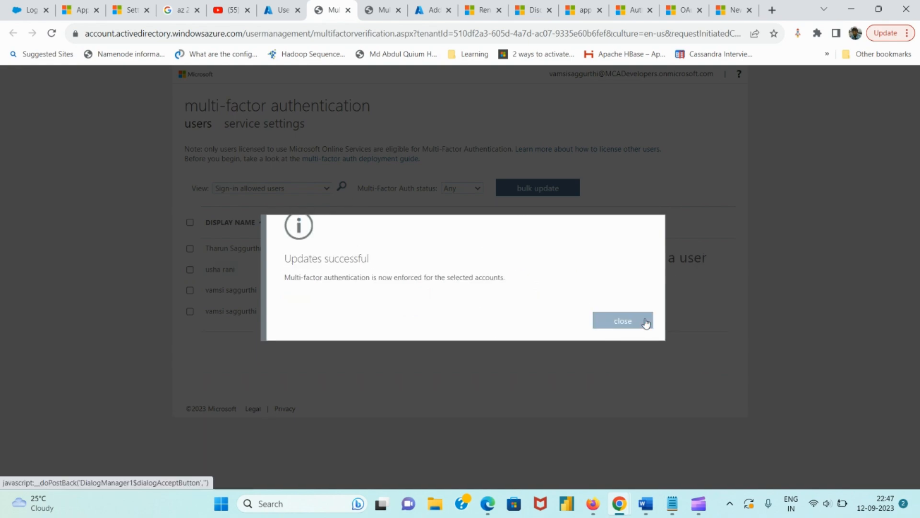
pyautogui.click(622, 321)
# Sign out of the current account from the Azure Home window
pyautogui.moveTo(620, 507)
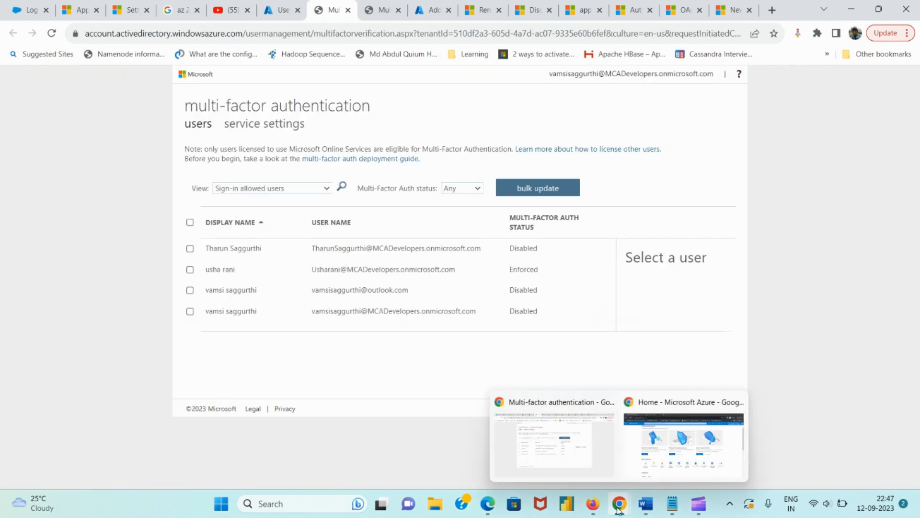
pyautogui.click(667, 439)
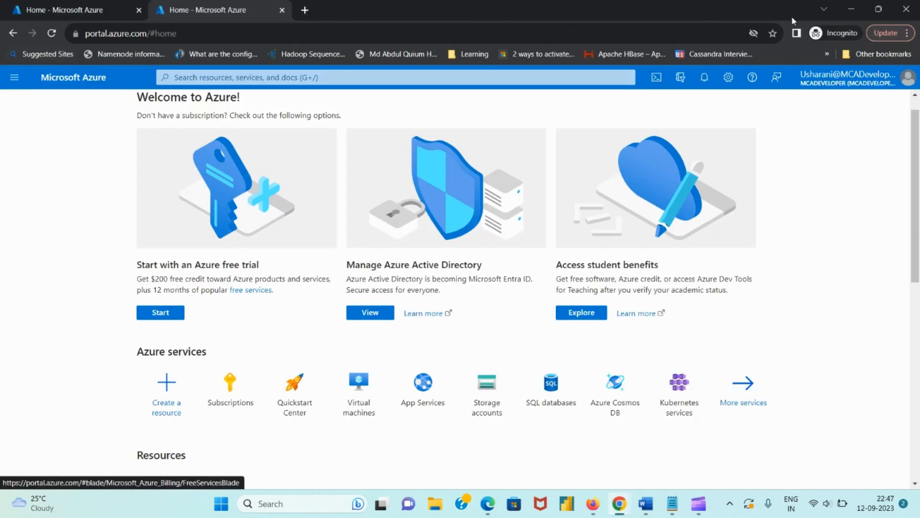
pyautogui.click(877, 79)
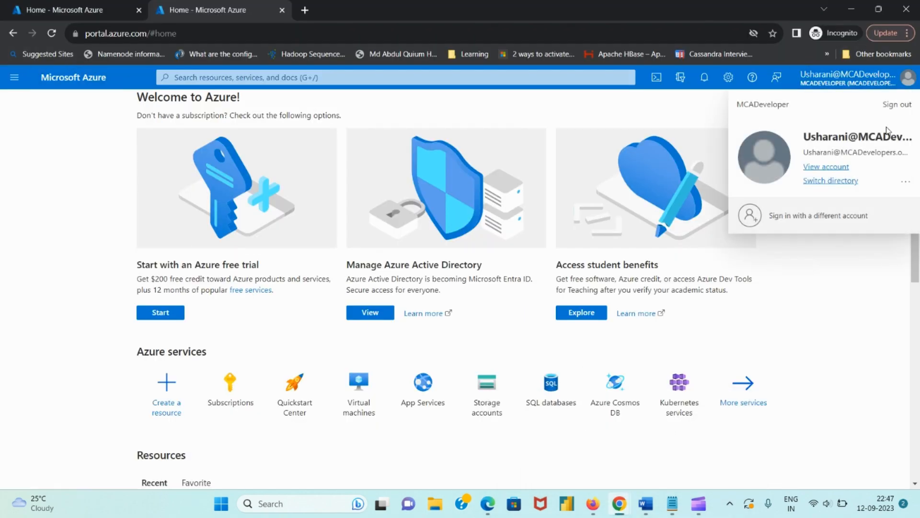
pyautogui.click(896, 102)
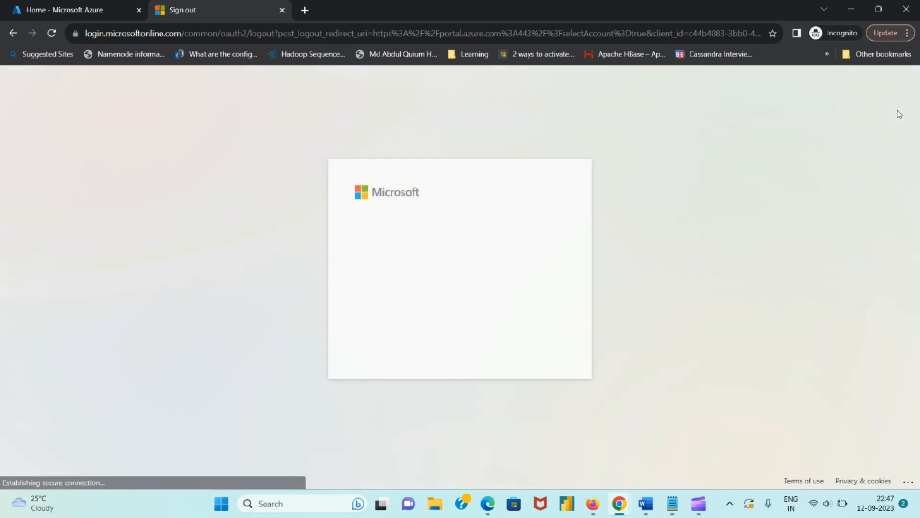
pyautogui.click(457, 269)
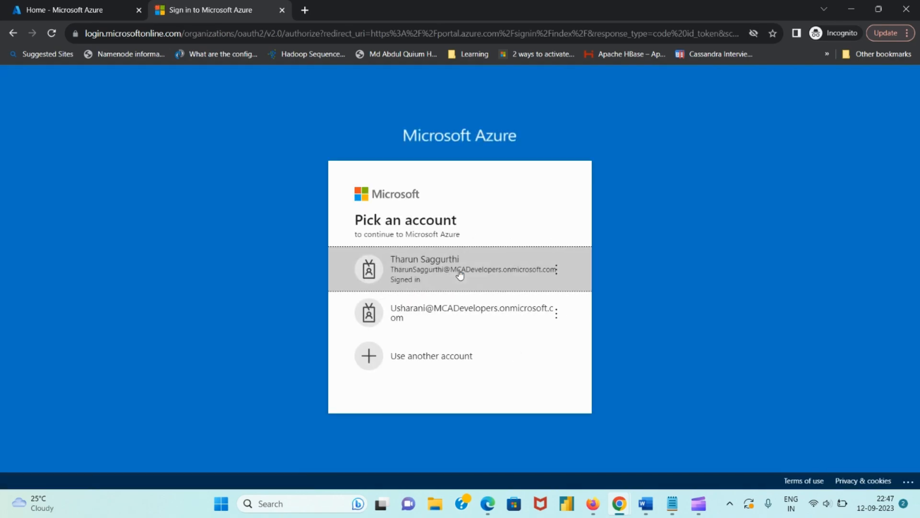
# Sign back in as the MFA-enforced user with the account password
pyautogui.click(458, 312)
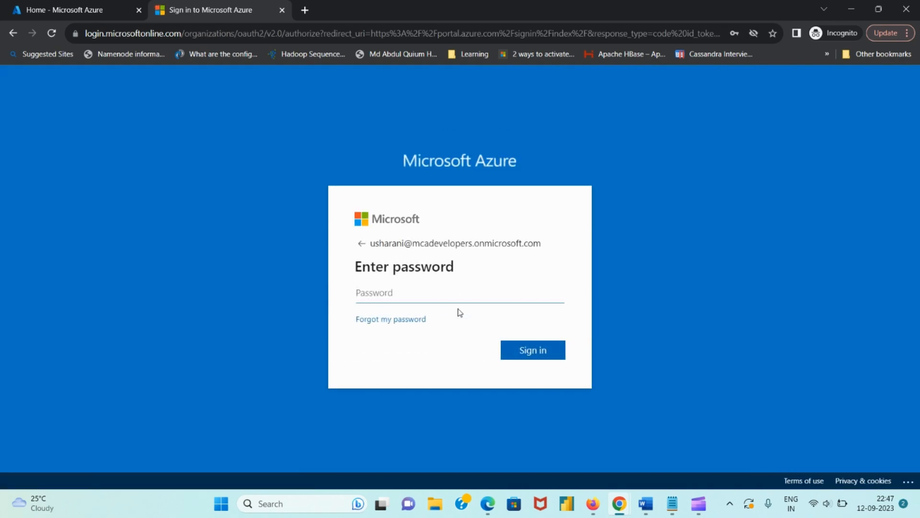
pyautogui.write('••')
pyautogui.press('Return')
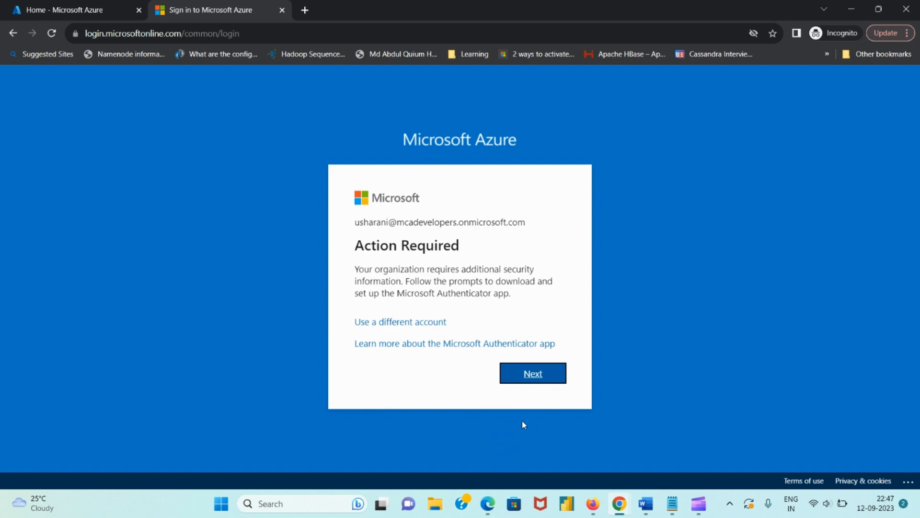
# Disable multi-factor authentication for the enforced user on the MFA management page
pyautogui.moveTo(621, 503)
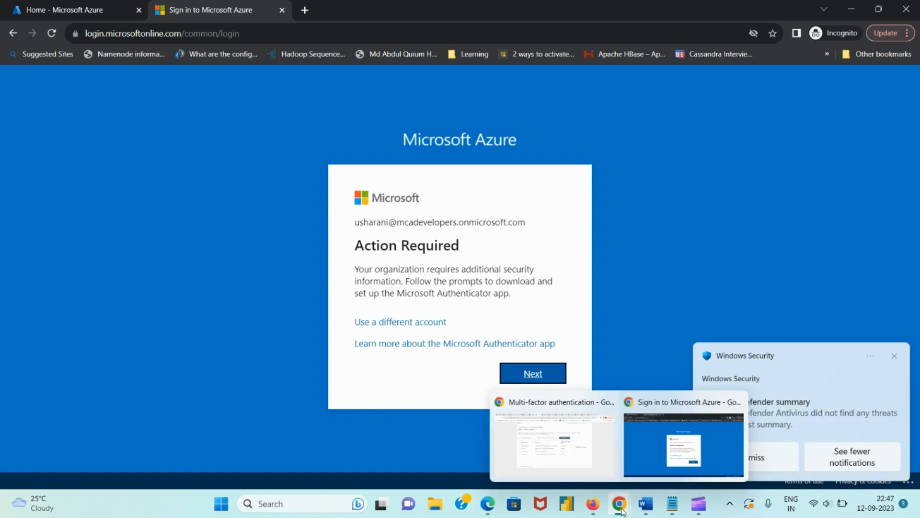
pyautogui.click(574, 456)
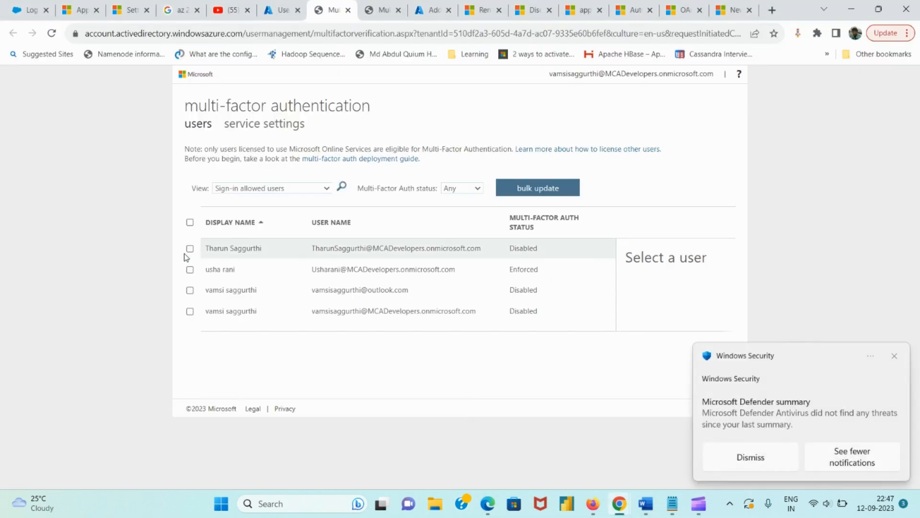
pyautogui.click(190, 270)
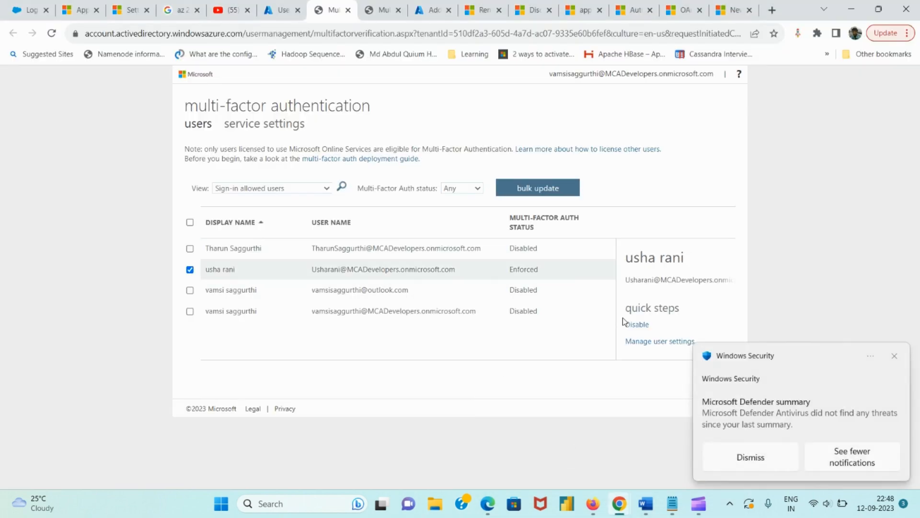
pyautogui.click(635, 343)
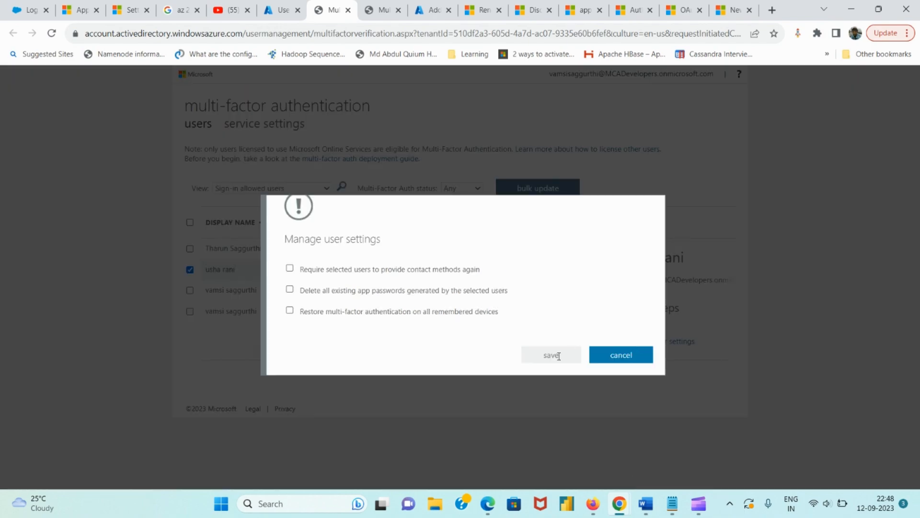
pyautogui.click(621, 355)
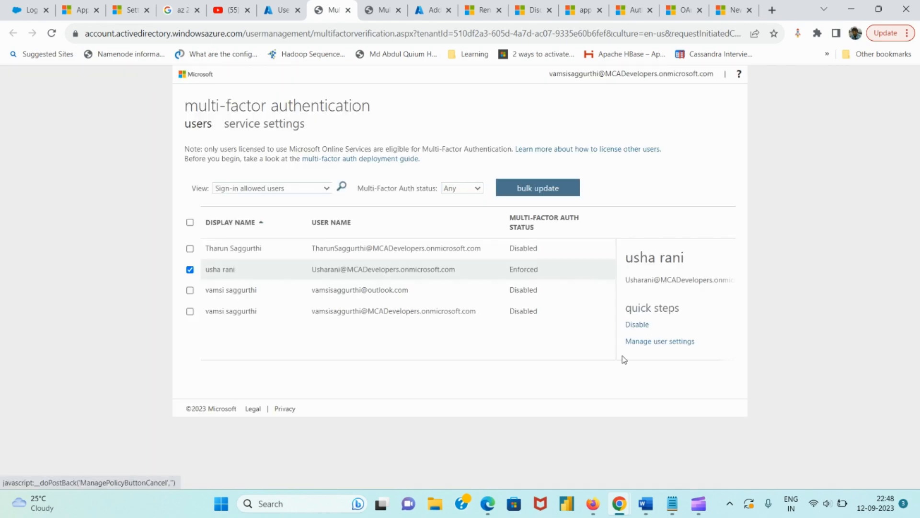
pyautogui.click(632, 328)
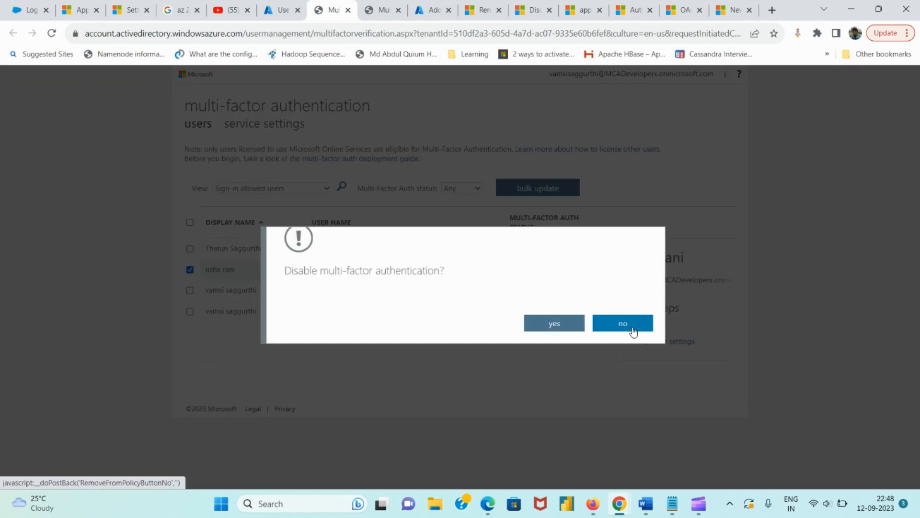
pyautogui.click(577, 326)
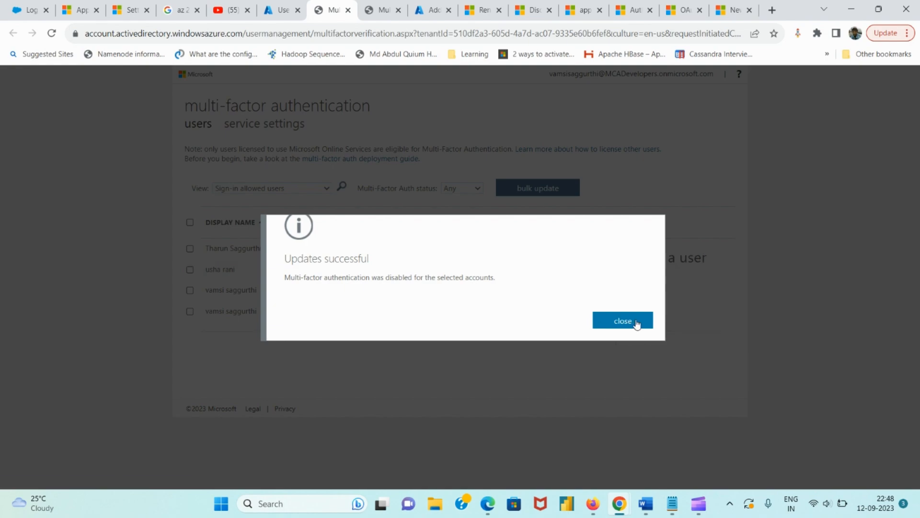
pyautogui.click(636, 321)
# Reload the incognito sign-in page asking for extra security information
pyautogui.moveTo(623, 510)
pyautogui.click(668, 448)
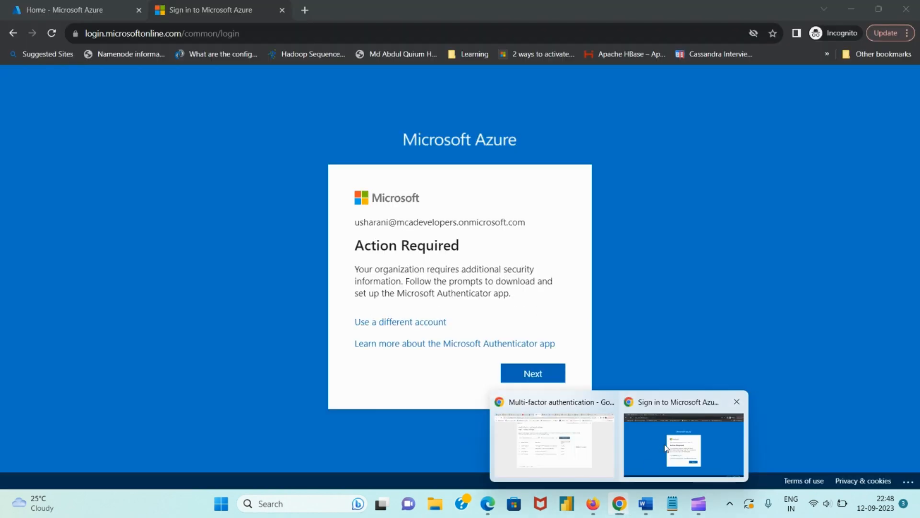
pyautogui.click(51, 35)
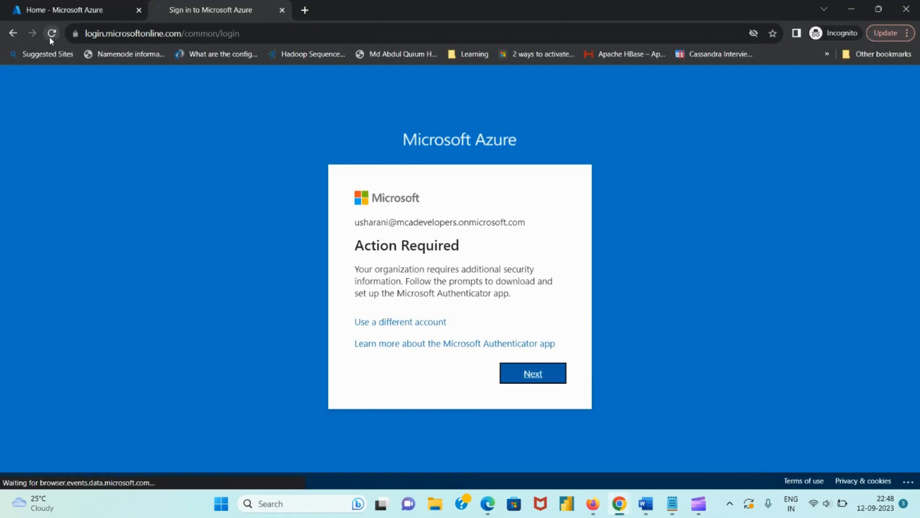
# Finish the new user's sign-in with Ask later and No, then minimize the incognito window
pyautogui.click(14, 34)
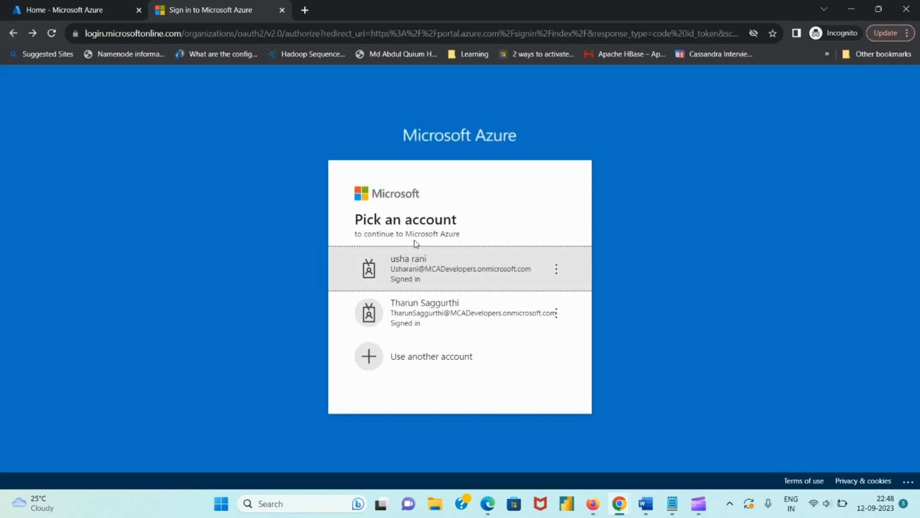
pyautogui.click(440, 271)
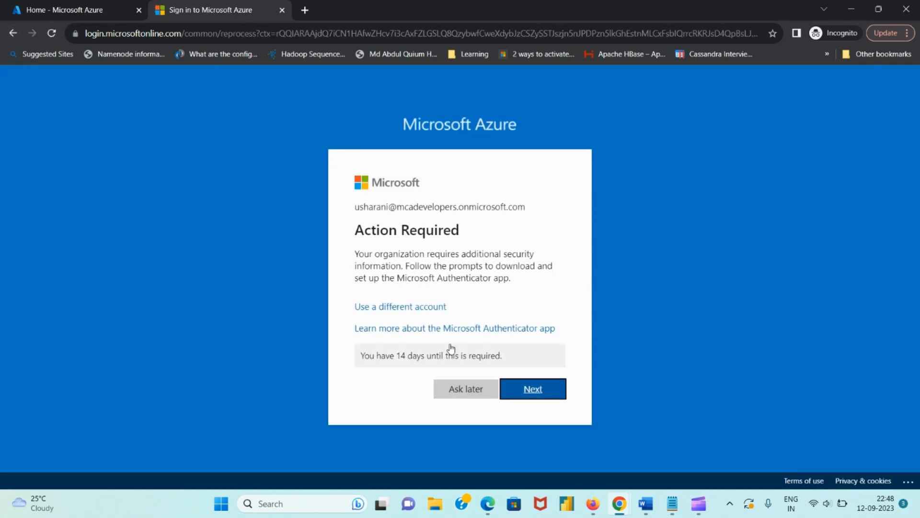
pyautogui.click(467, 390)
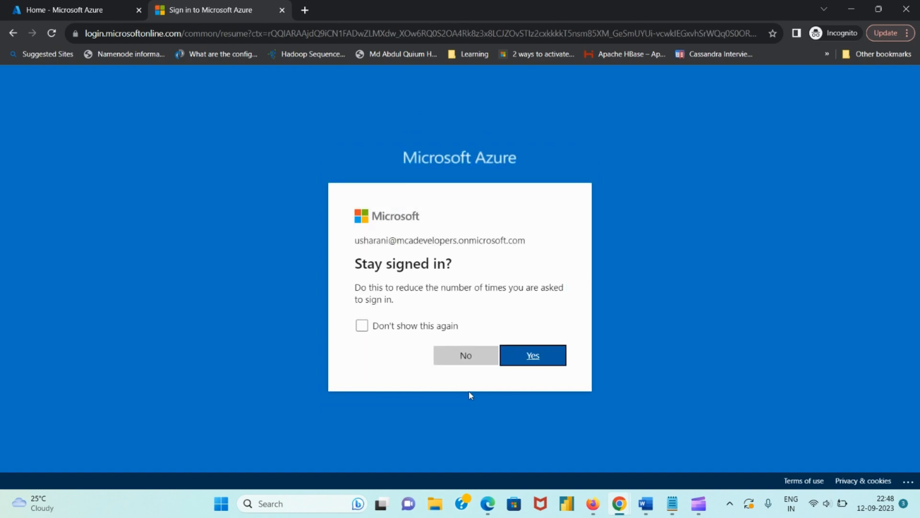
pyautogui.click(482, 359)
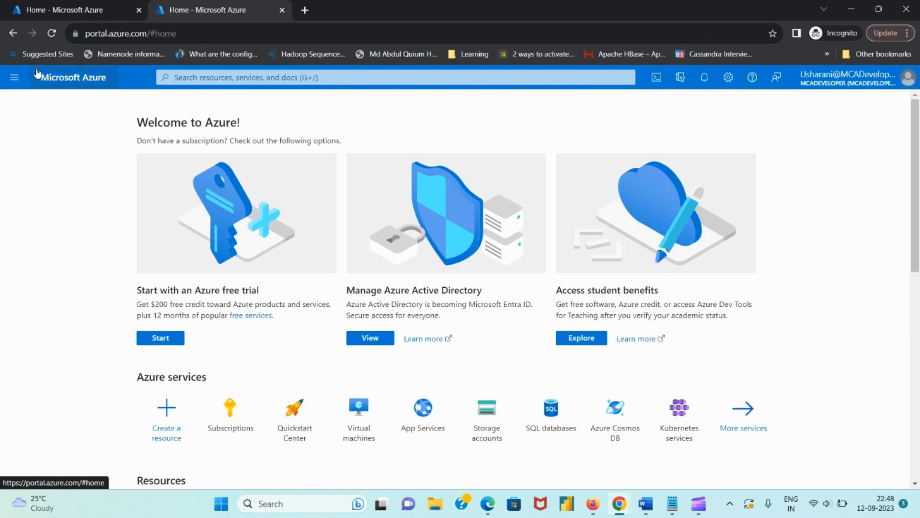
pyautogui.click(99, 10)
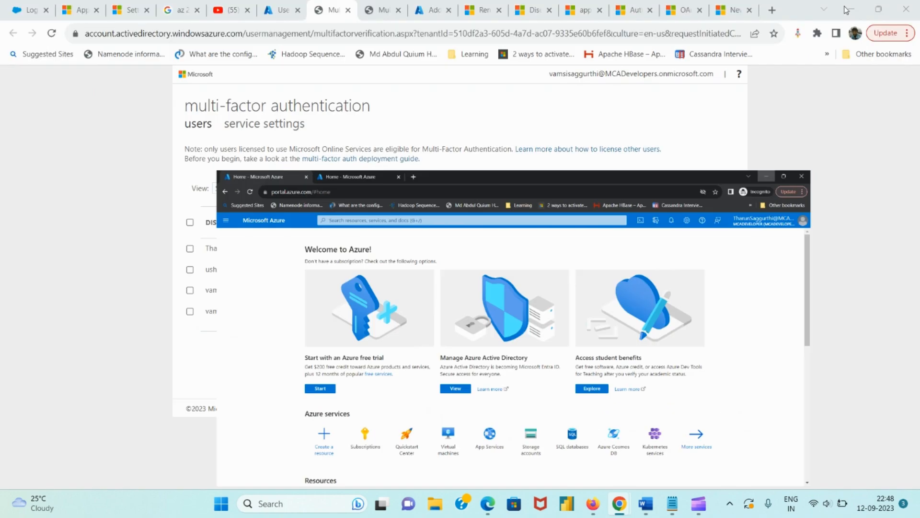
pyautogui.click(849, 9)
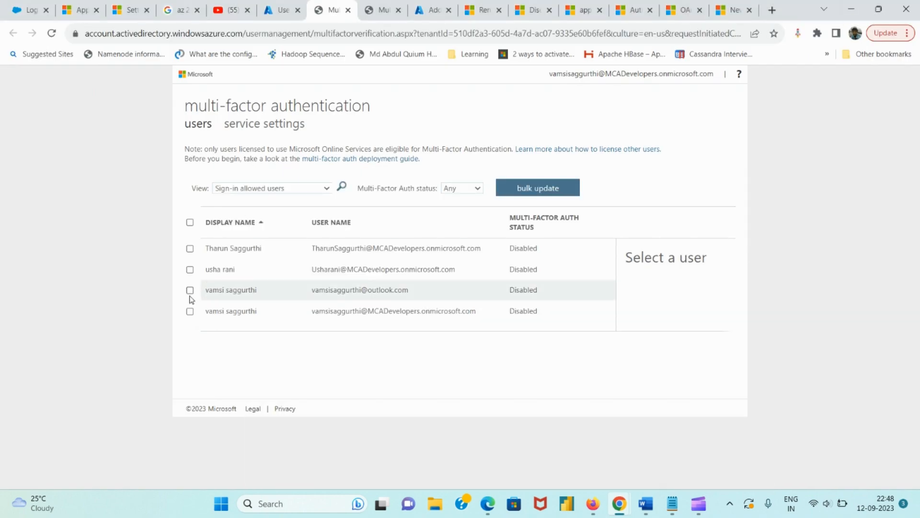
# Select the Guest user in the Users list, delete it, and view Deleted users
pyautogui.click(273, 5)
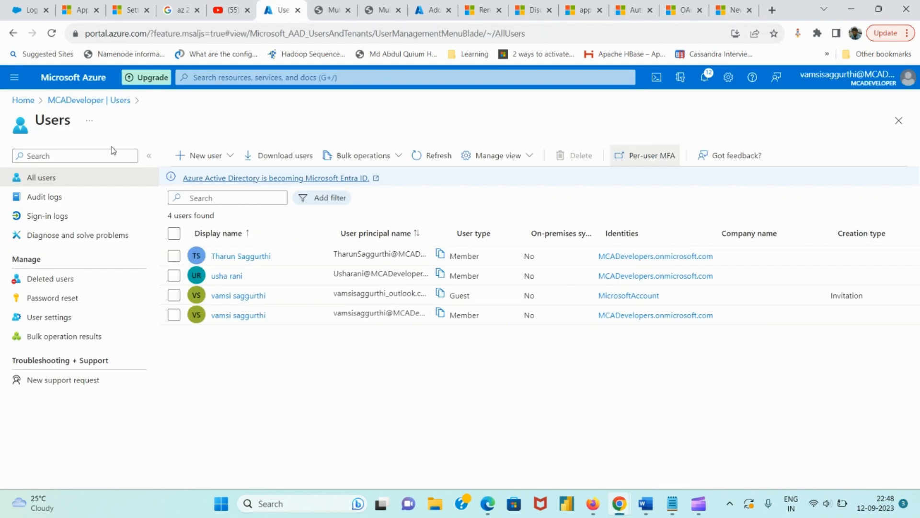
pyautogui.click(174, 297)
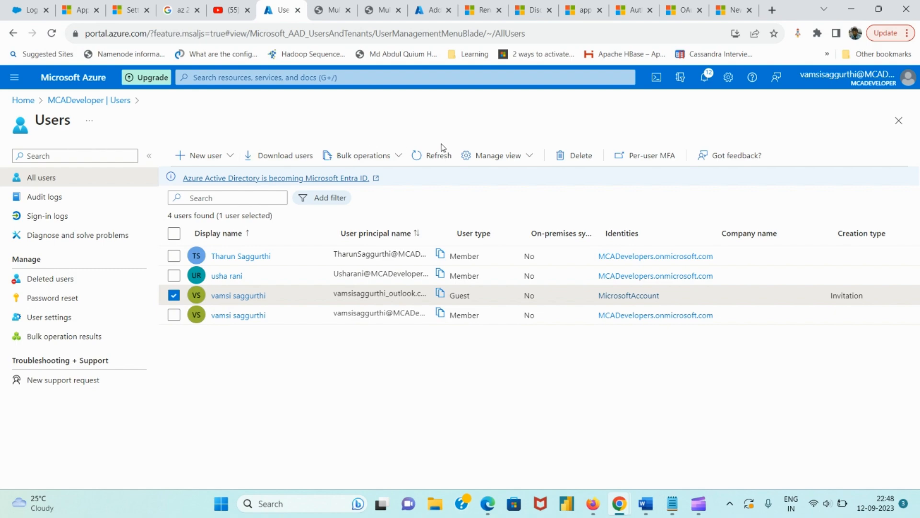
pyautogui.click(576, 158)
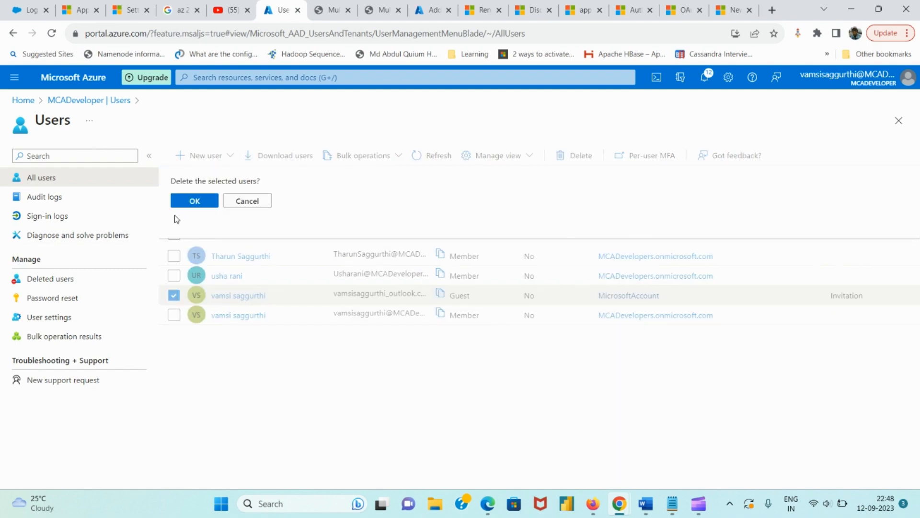
pyautogui.click(194, 200)
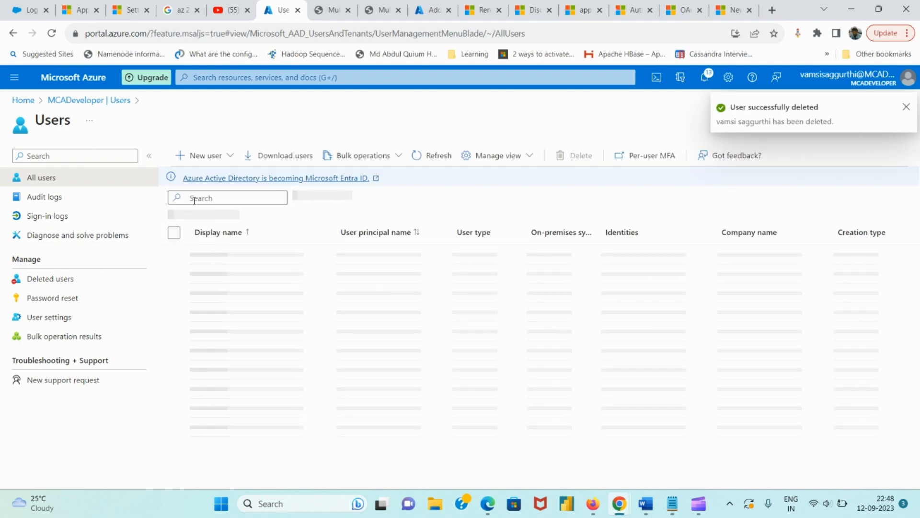
pyautogui.click(79, 290)
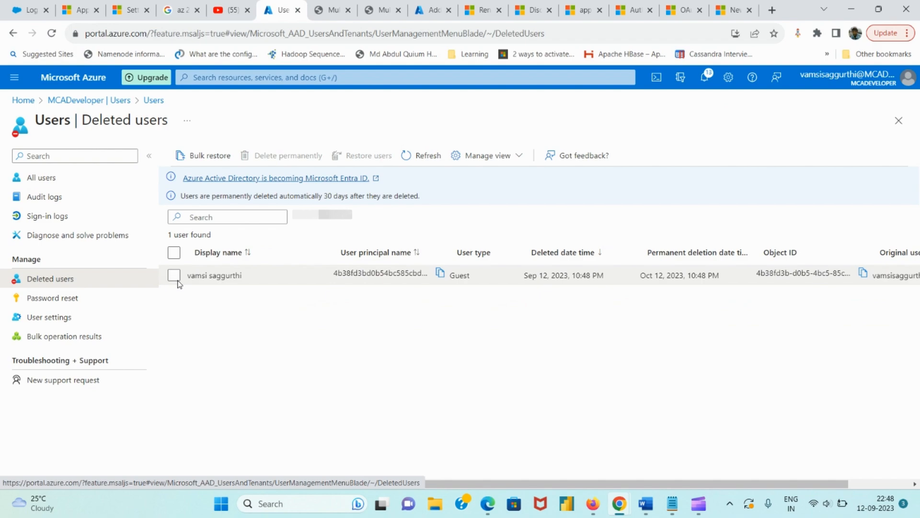
# Permanently delete the guest account from Deleted users, then return to All users
pyautogui.click(174, 276)
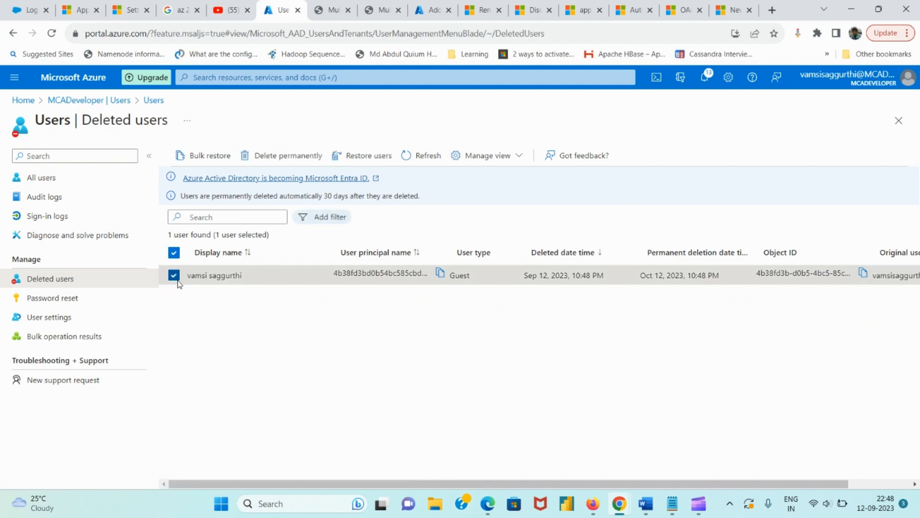
pyautogui.click(282, 158)
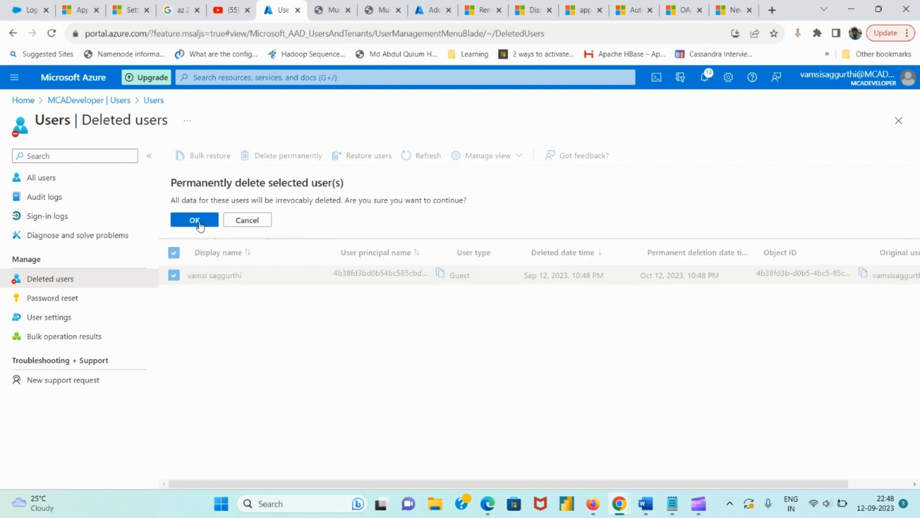
pyautogui.click(253, 221)
pyautogui.click(882, 488)
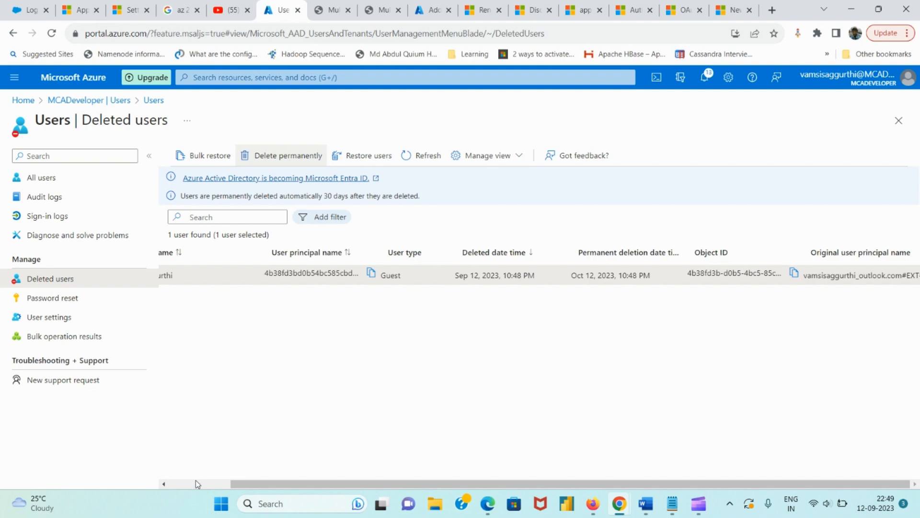
pyautogui.click(196, 482)
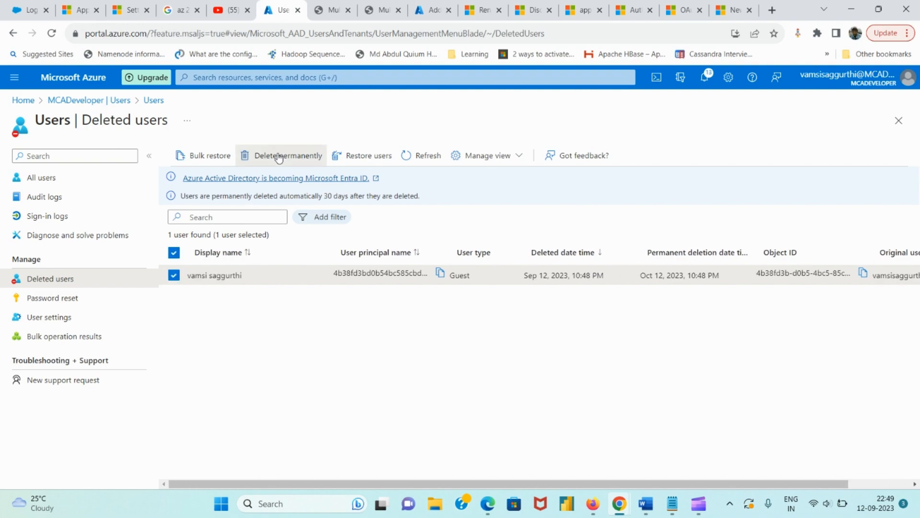
pyautogui.click(278, 157)
pyautogui.click(207, 219)
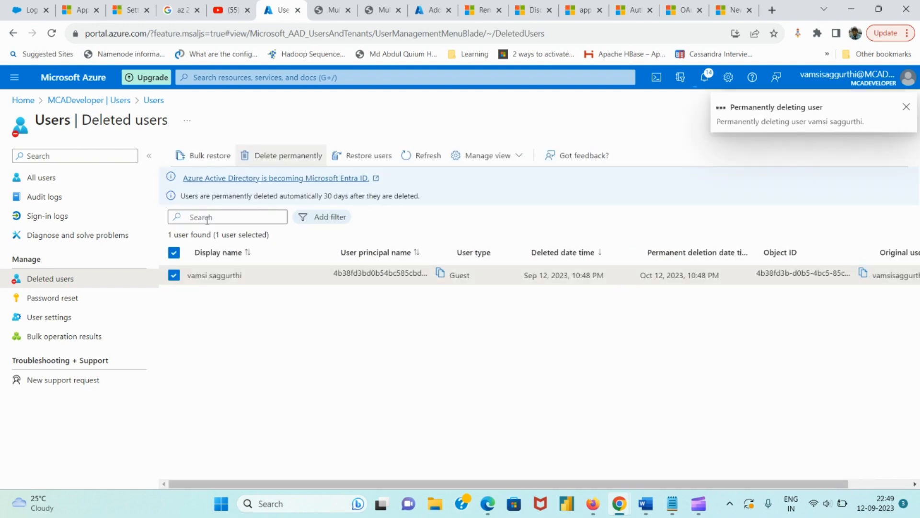
pyautogui.click(64, 177)
# Start an external guest invitation, entering the guest's e-mail address and display name
pyautogui.click(198, 156)
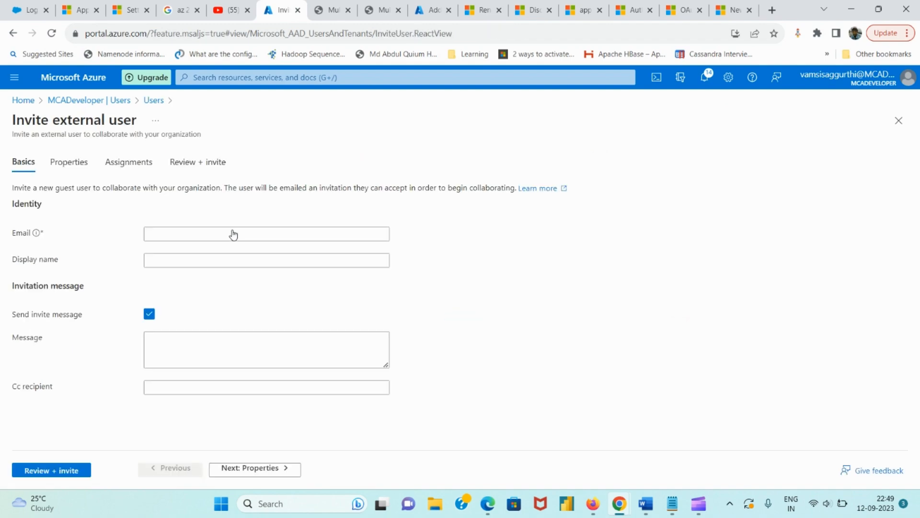
pyautogui.click(234, 235)
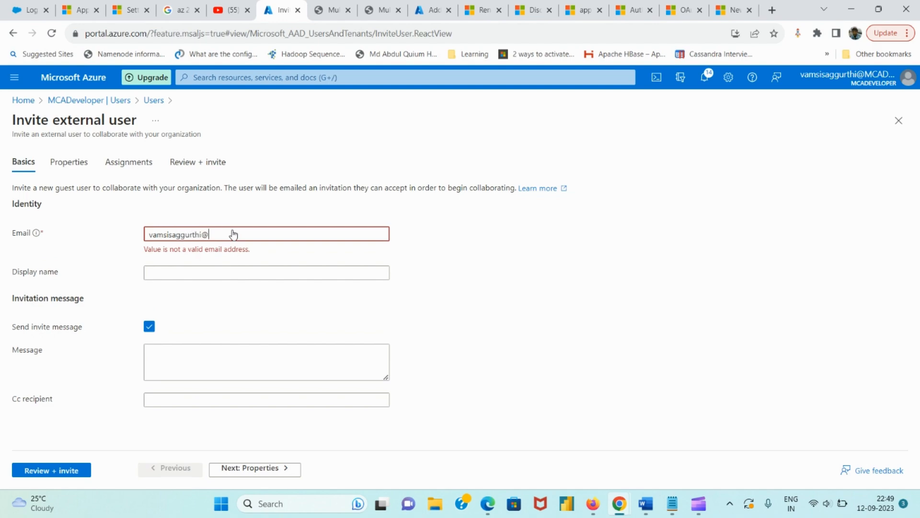
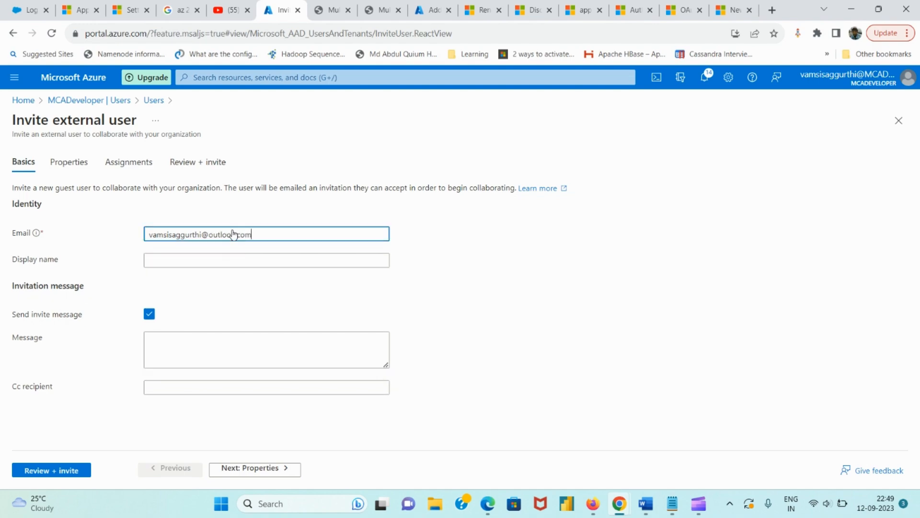
pyautogui.click(273, 263)
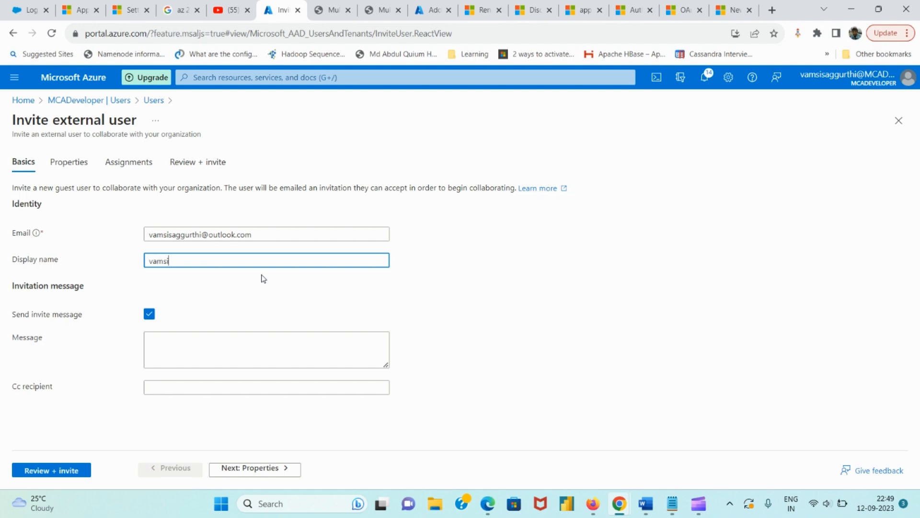
pyautogui.write('vamsi')
# Assign the Attribute Assignment Administrator role to the invitation and send it
pyautogui.click(264, 472)
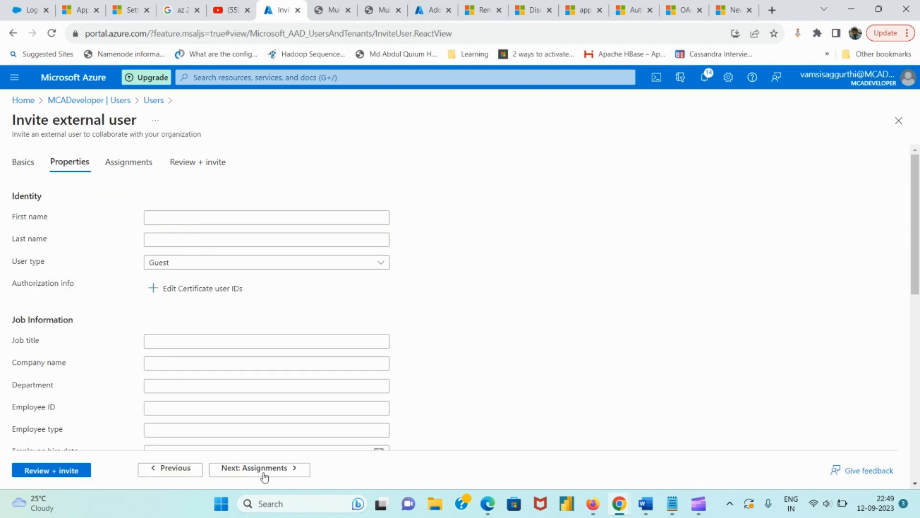
pyautogui.click(264, 469)
pyautogui.click(265, 468)
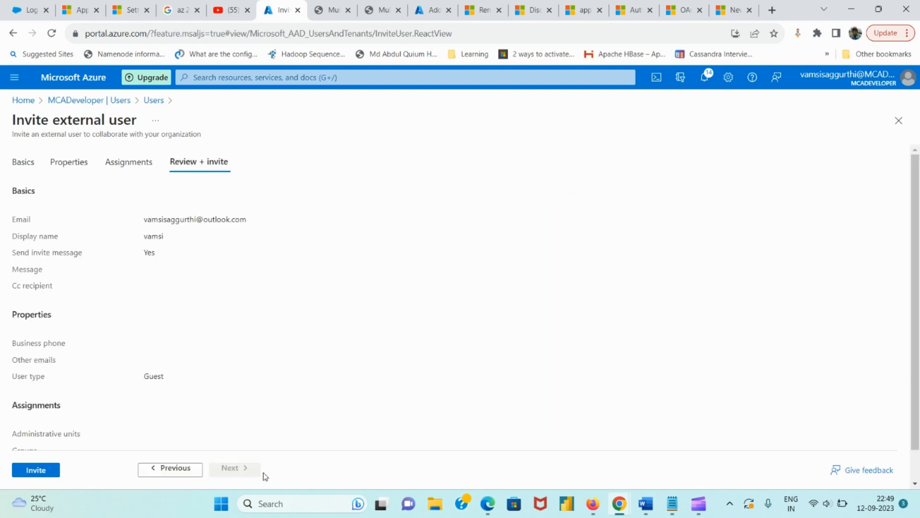
pyautogui.click(181, 470)
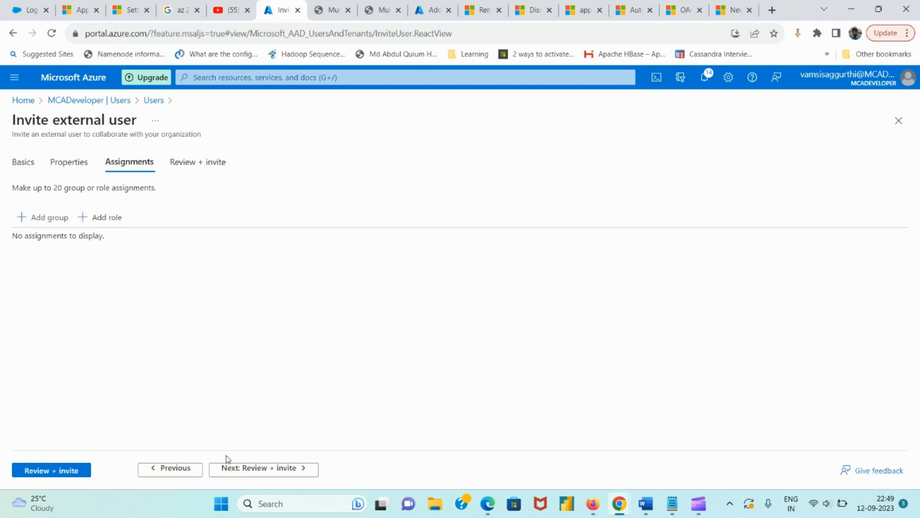
pyautogui.click(115, 220)
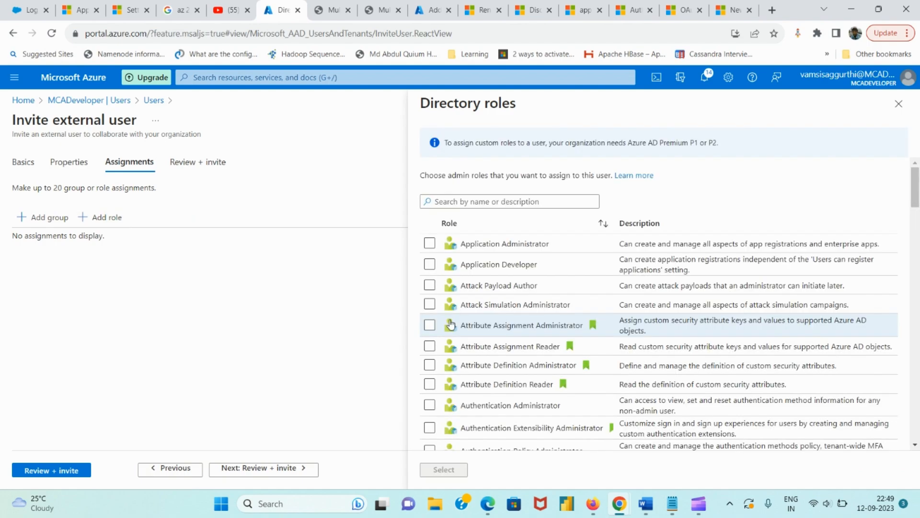
pyautogui.click(428, 326)
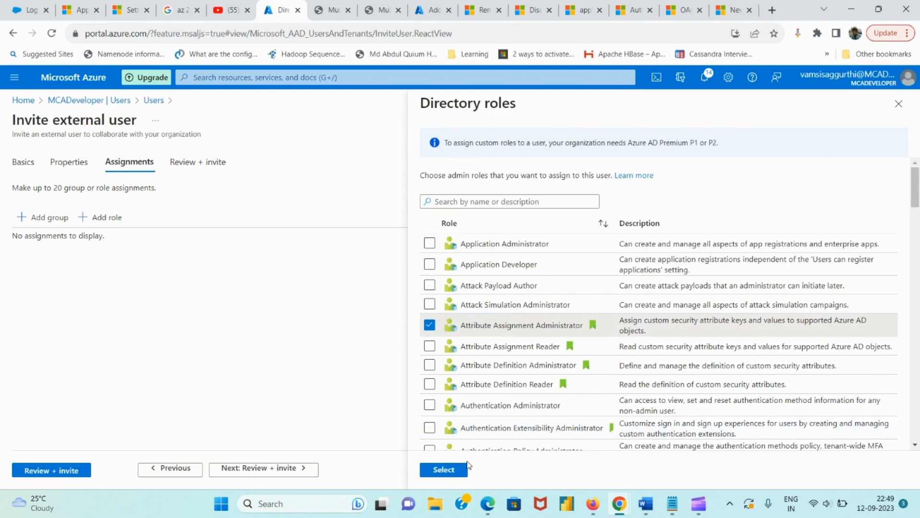
pyautogui.click(461, 469)
pyautogui.click(254, 476)
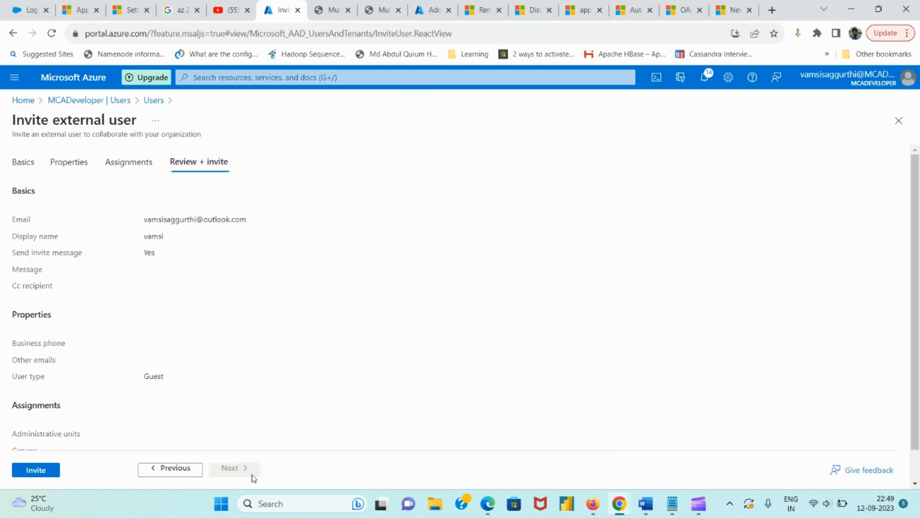
pyautogui.click(48, 471)
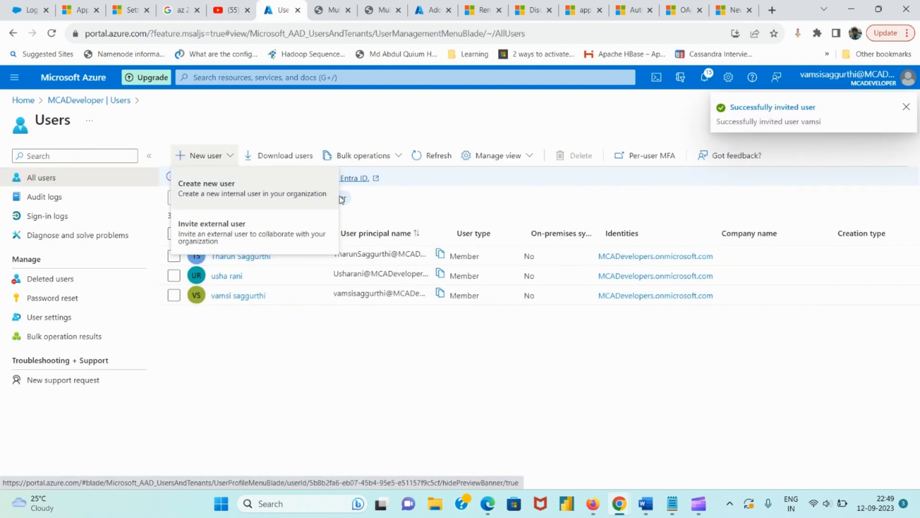
# Refresh the Users list, still showing 3 users, and switch to the other browser
pyautogui.click(421, 160)
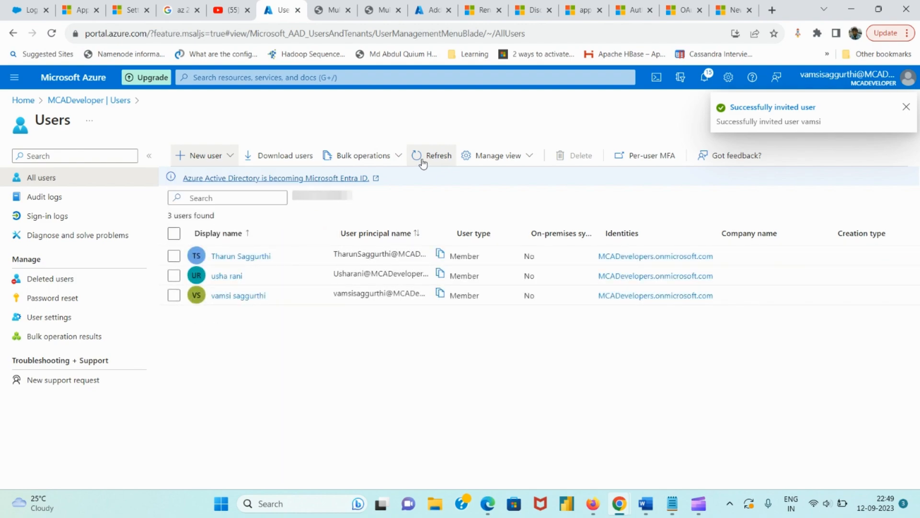
pyautogui.click(423, 162)
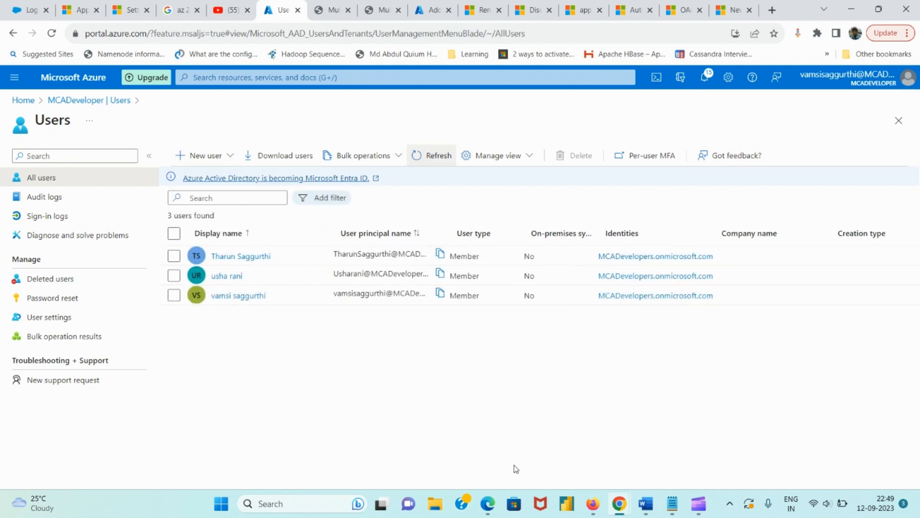
pyautogui.click(590, 498)
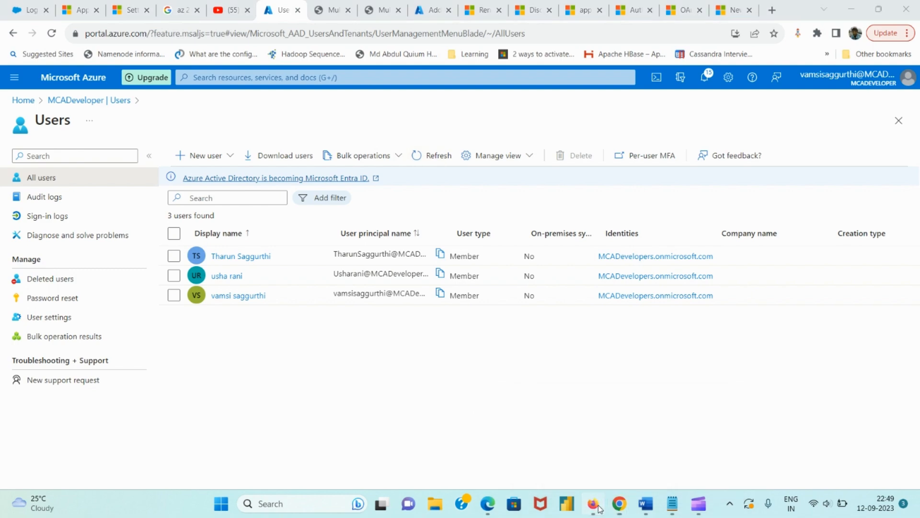
pyautogui.click(82, 15)
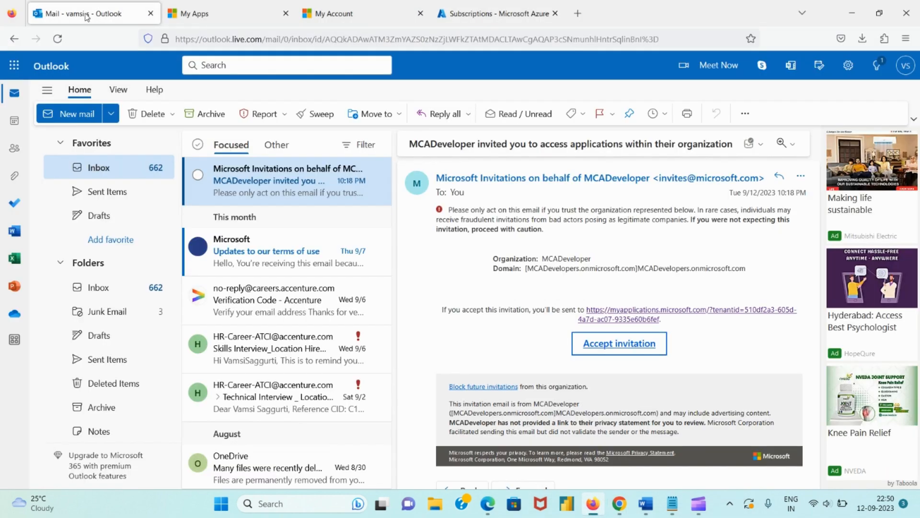
pyautogui.click(56, 39)
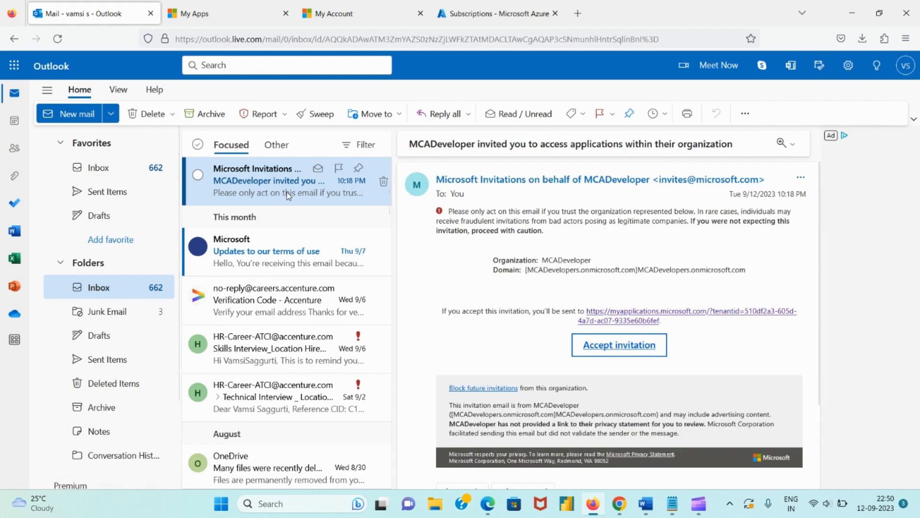
pyautogui.click(271, 249)
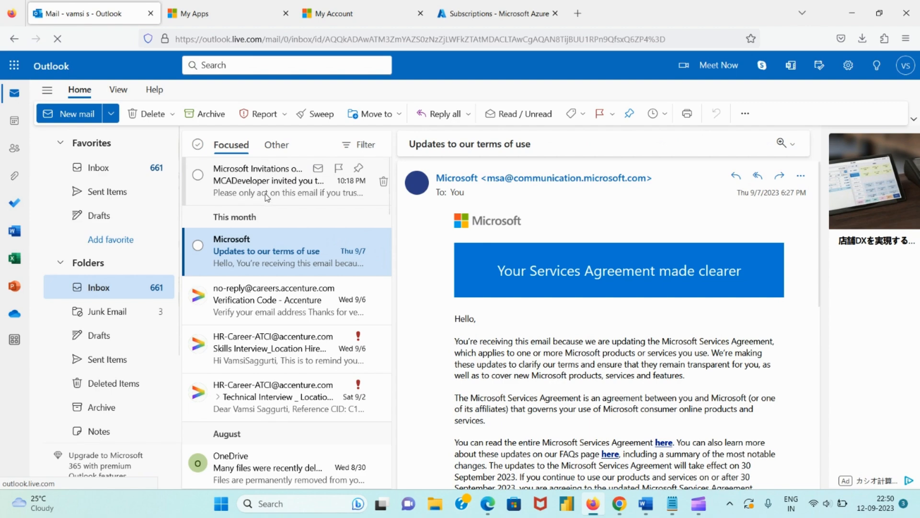
pyautogui.click(266, 190)
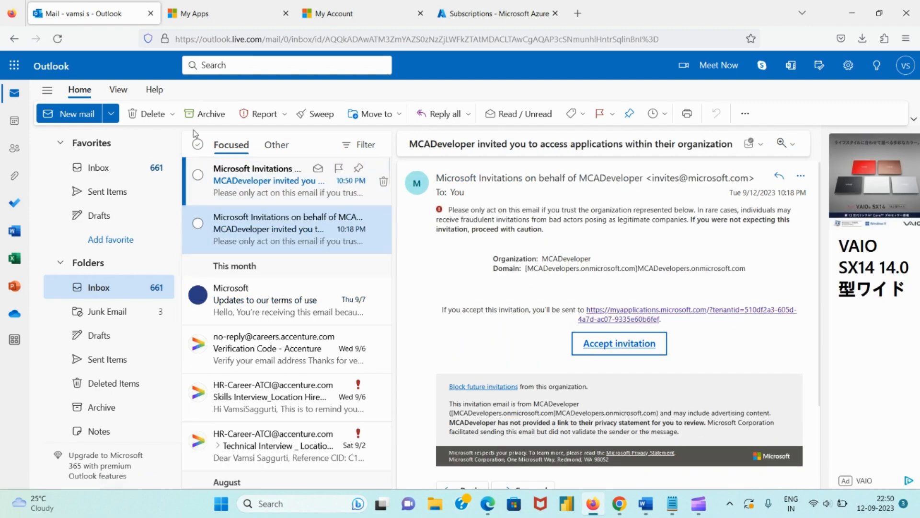
pyautogui.click(278, 199)
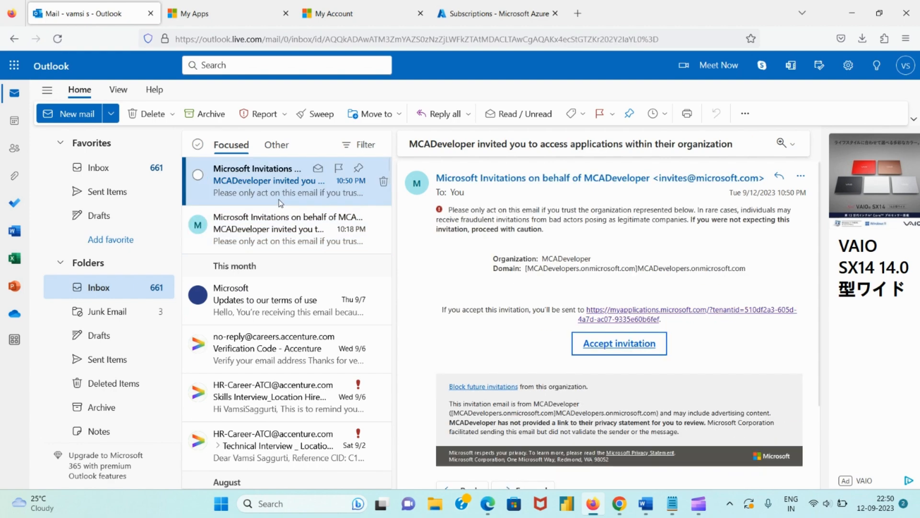
# Accept MCADeveloper's invitation from the email, then enter portal.azure.com in the address bar
pyautogui.click(637, 353)
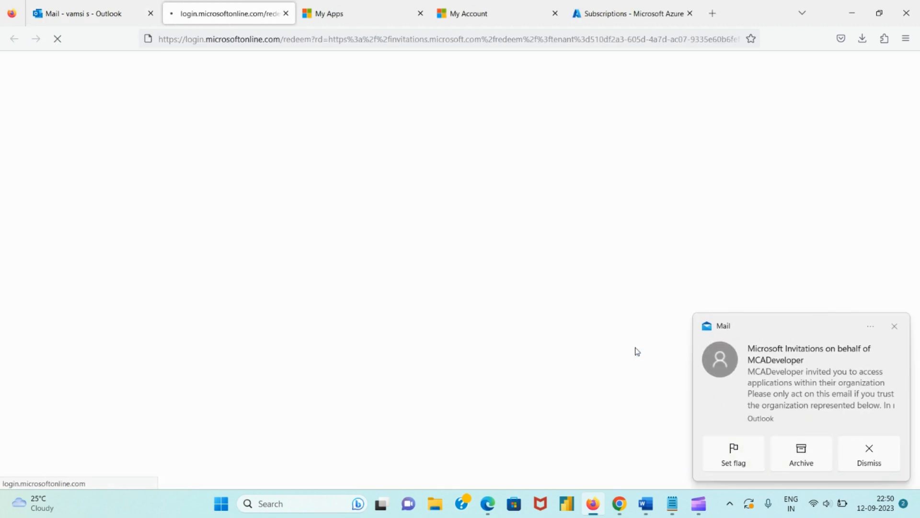
pyautogui.click(326, 43)
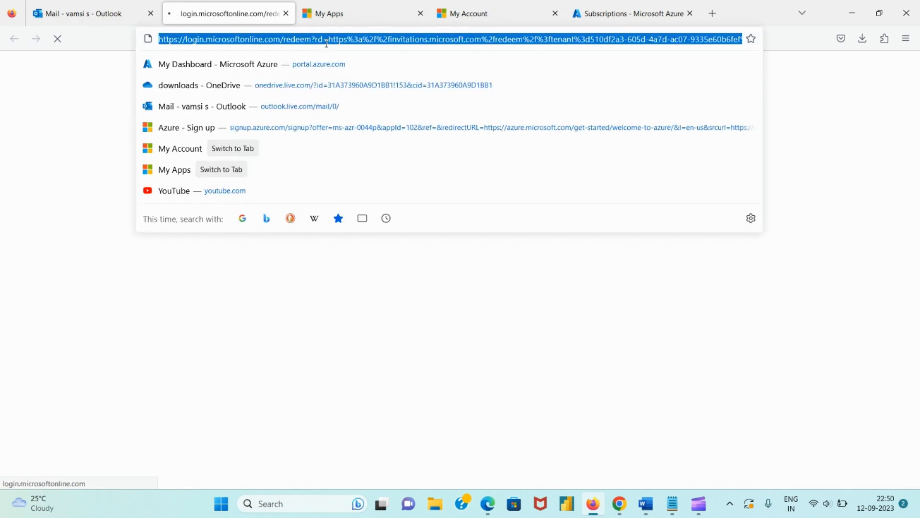
pyautogui.write('portal.azure.com/')
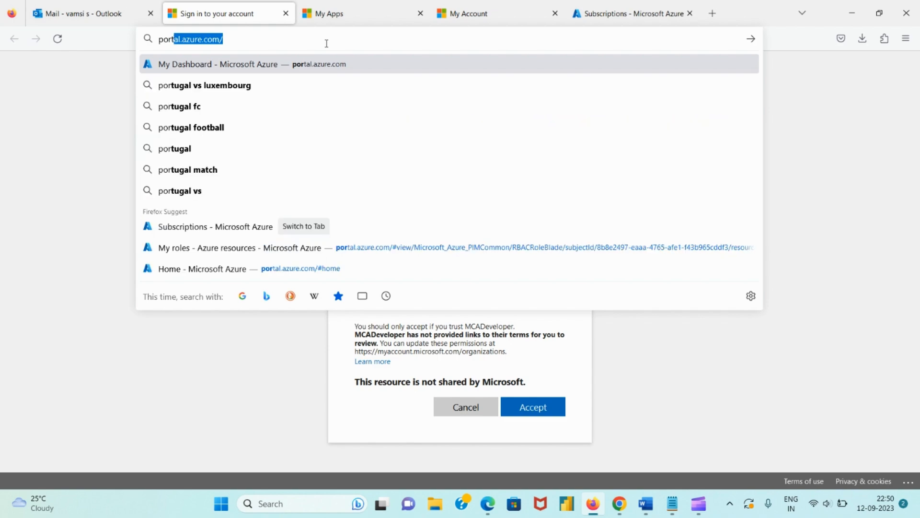
pyautogui.press('Return')
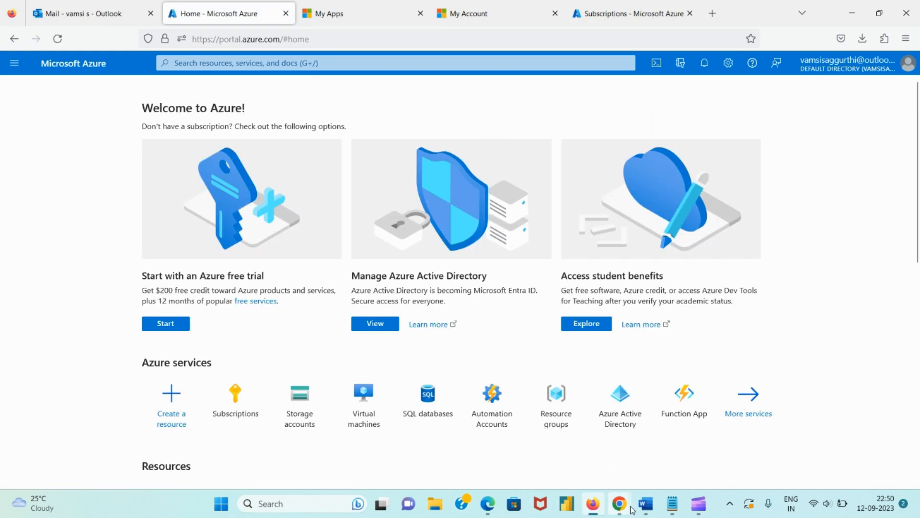
# Refresh the Azure Users list to show the invited guest (4 users), then open a member's profile
pyautogui.click(555, 443)
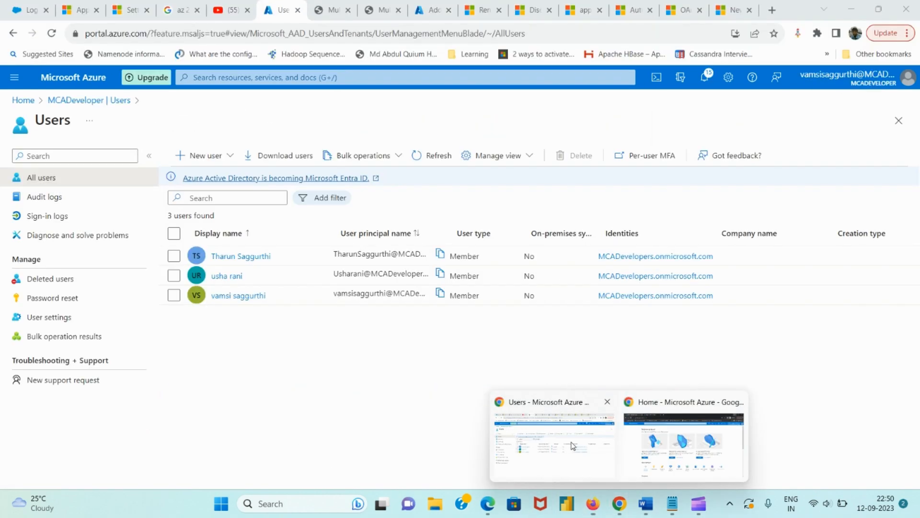
pyautogui.click(433, 163)
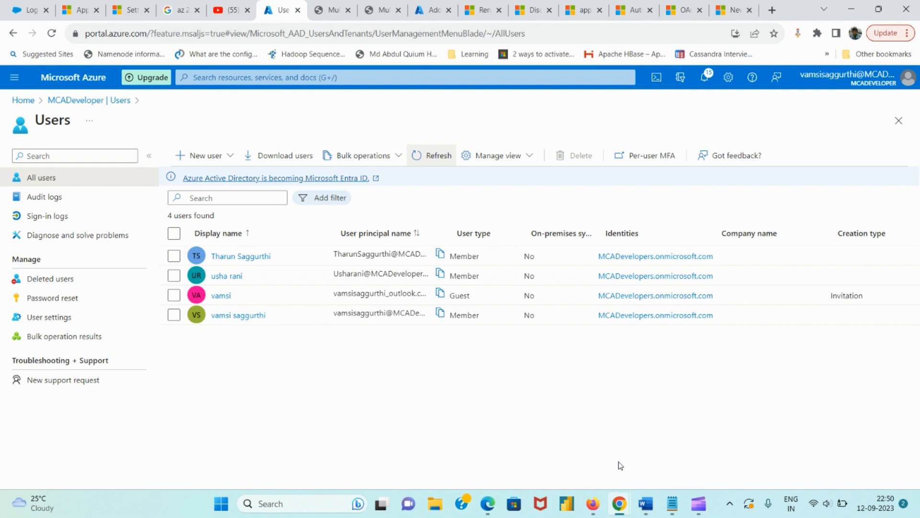
pyautogui.click(229, 278)
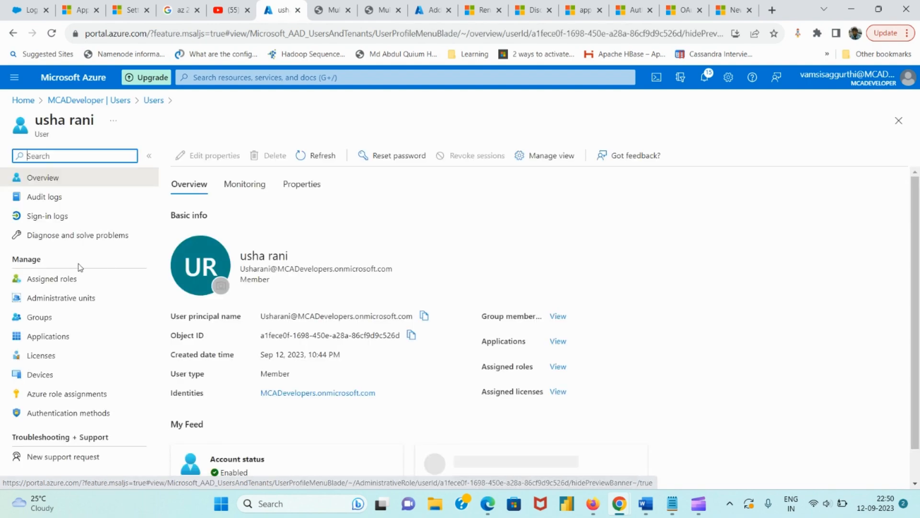
# Check the member's Assigned roles, scroll her Overview feed, then open her Audit logs
pyautogui.click(83, 287)
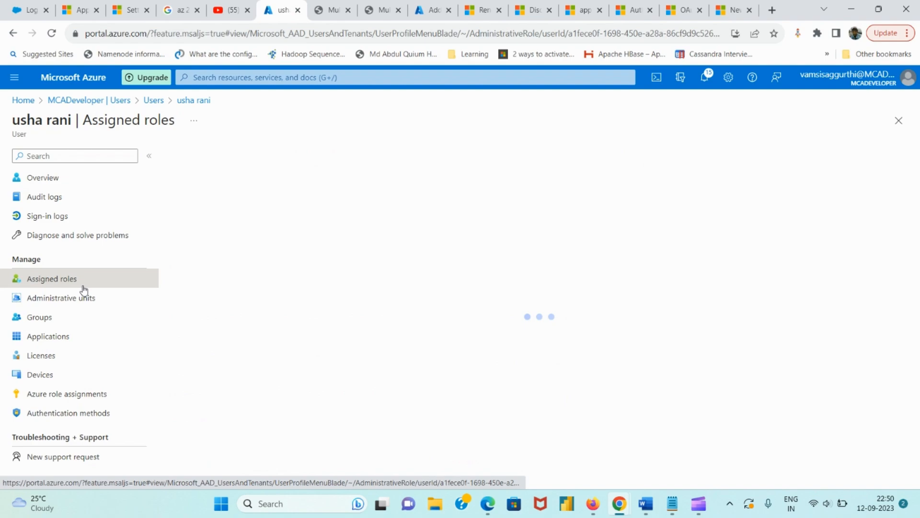
pyautogui.click(96, 181)
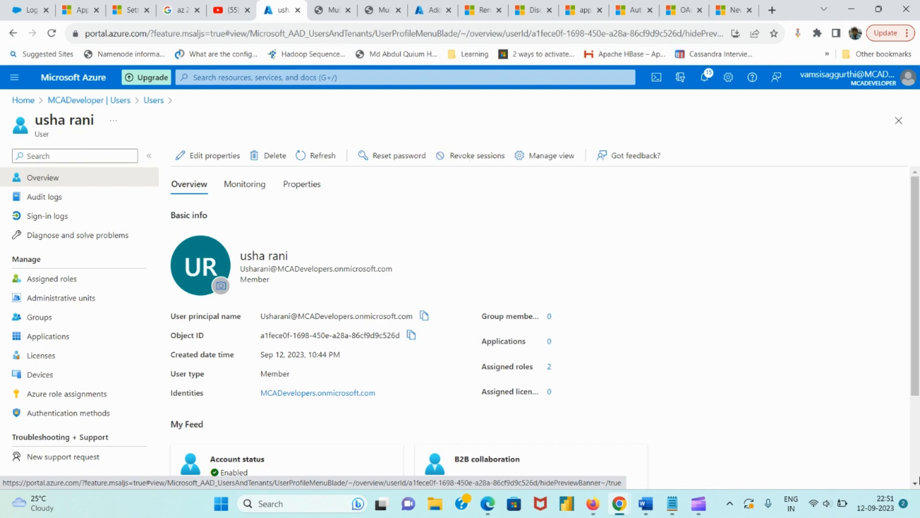
pyautogui.scroll(-3, 917, 452)
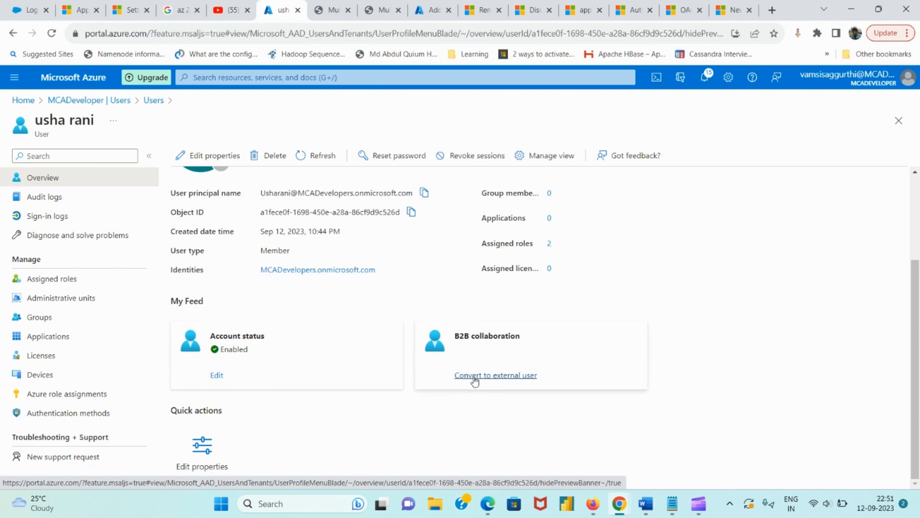
pyautogui.click(79, 199)
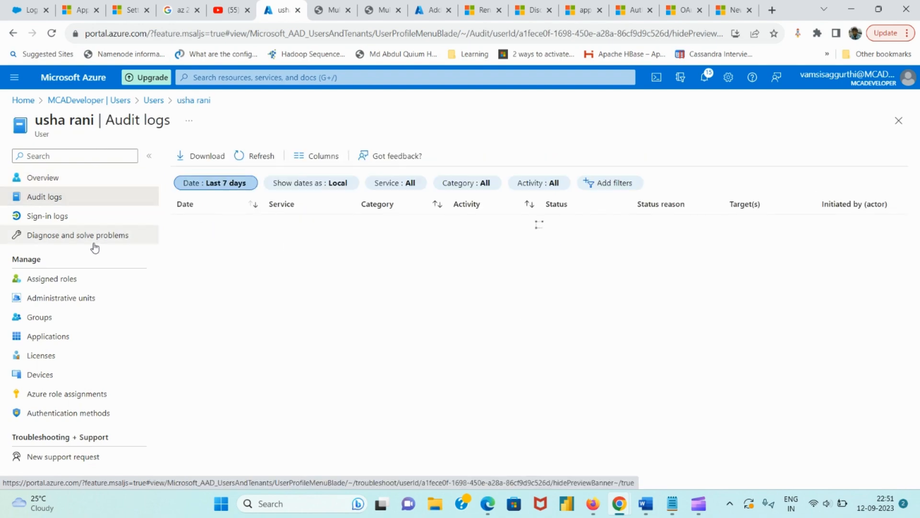
# Browse the user's sign-in logs, diagnose page, assigned roles, administrative units, groups and applications
pyautogui.click(96, 224)
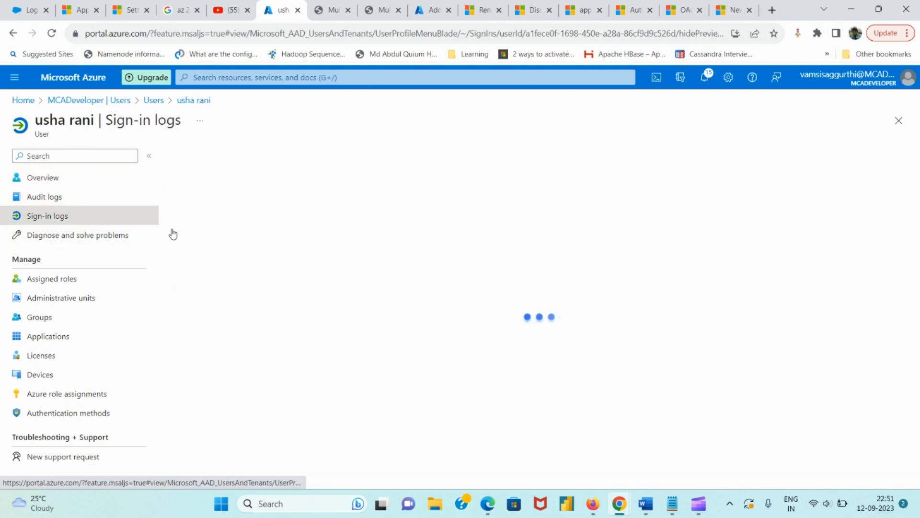
pyautogui.click(101, 243)
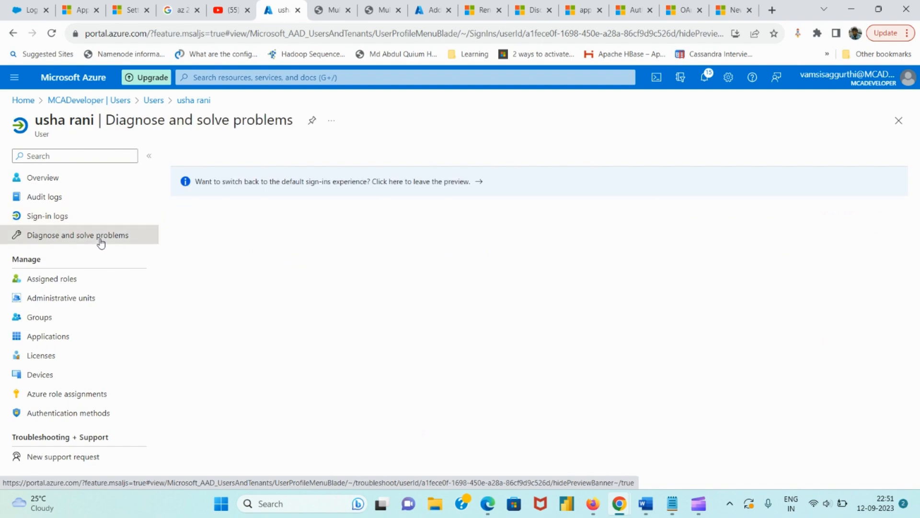
pyautogui.click(75, 283)
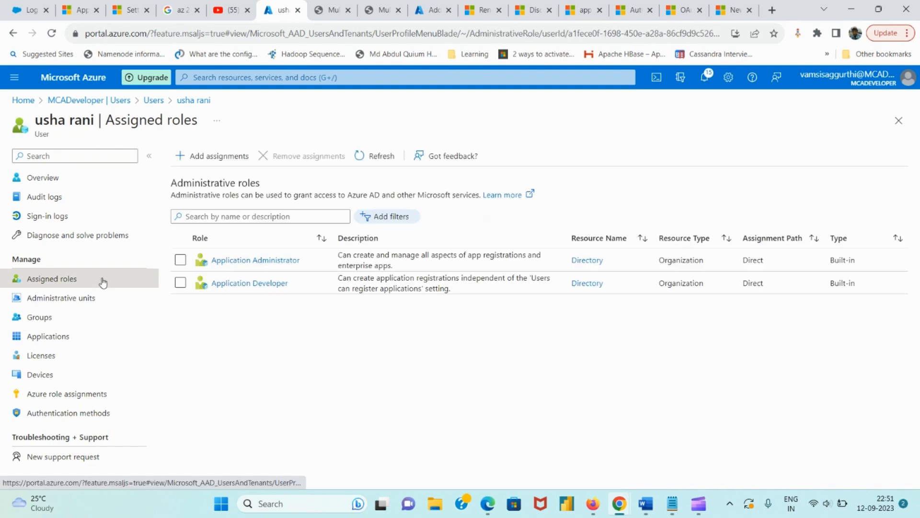
pyautogui.click(87, 305)
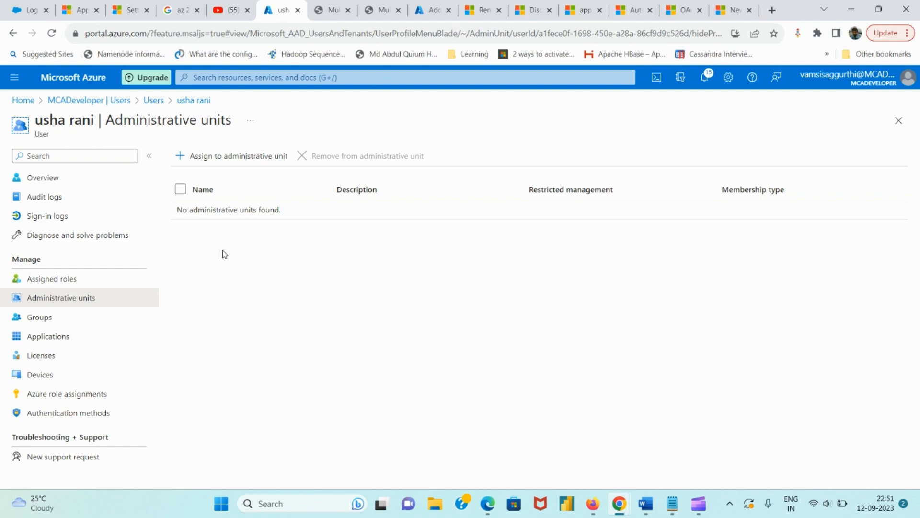
pyautogui.click(62, 319)
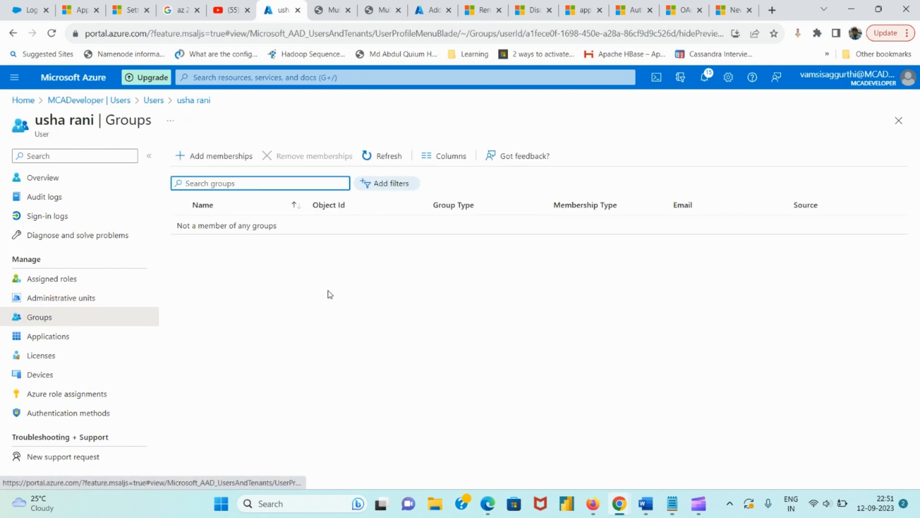
pyautogui.click(103, 338)
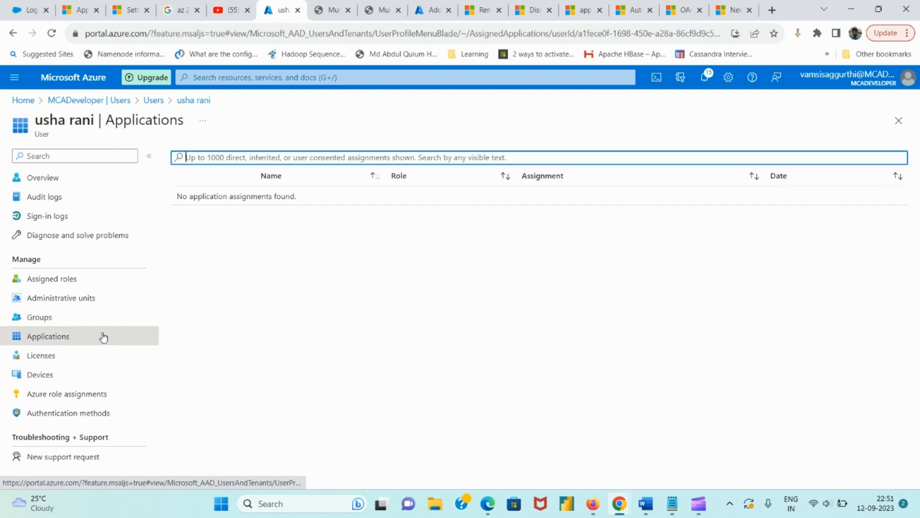
# Check the user's licenses without changes, then devices and the empty Free Trial Azure role assignments
pyautogui.click(98, 357)
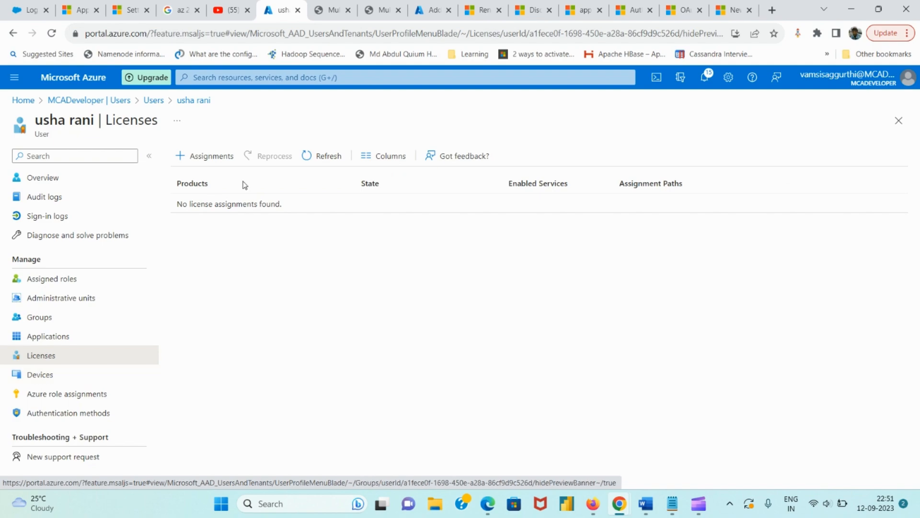
pyautogui.click(211, 167)
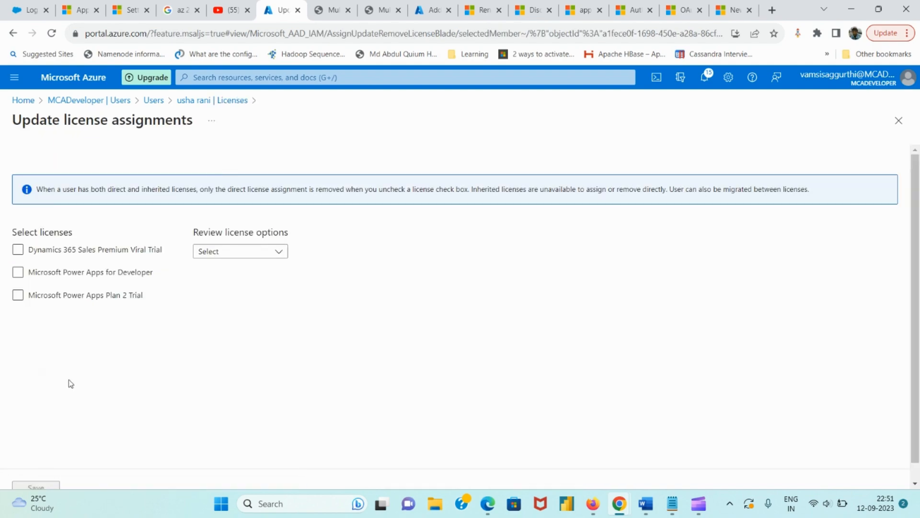
pyautogui.click(899, 121)
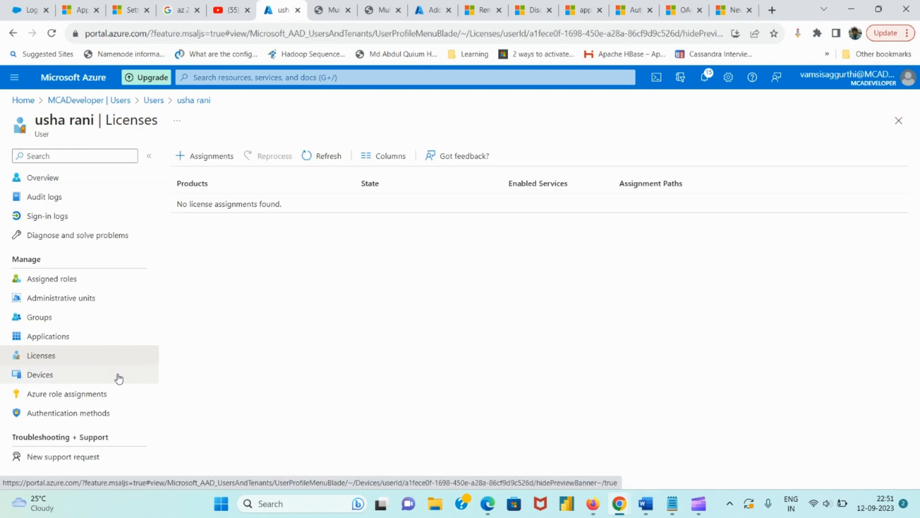
pyautogui.click(119, 377)
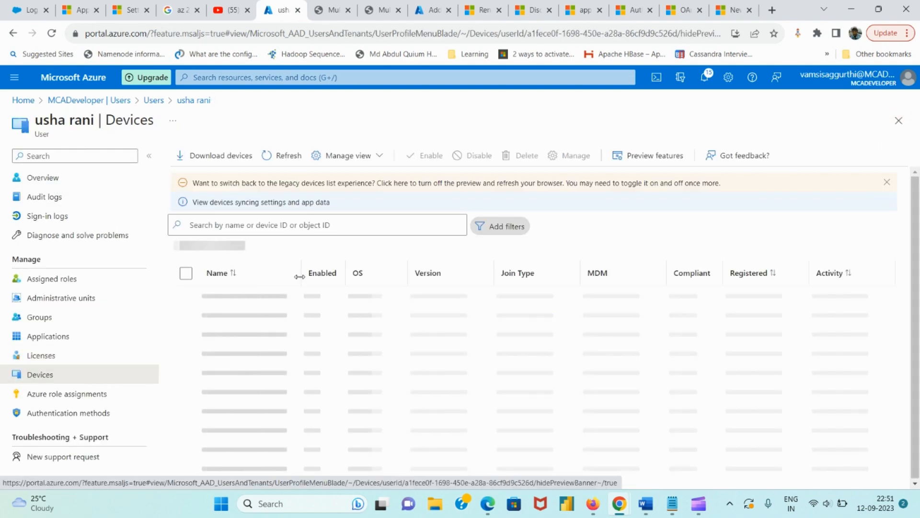
pyautogui.click(125, 396)
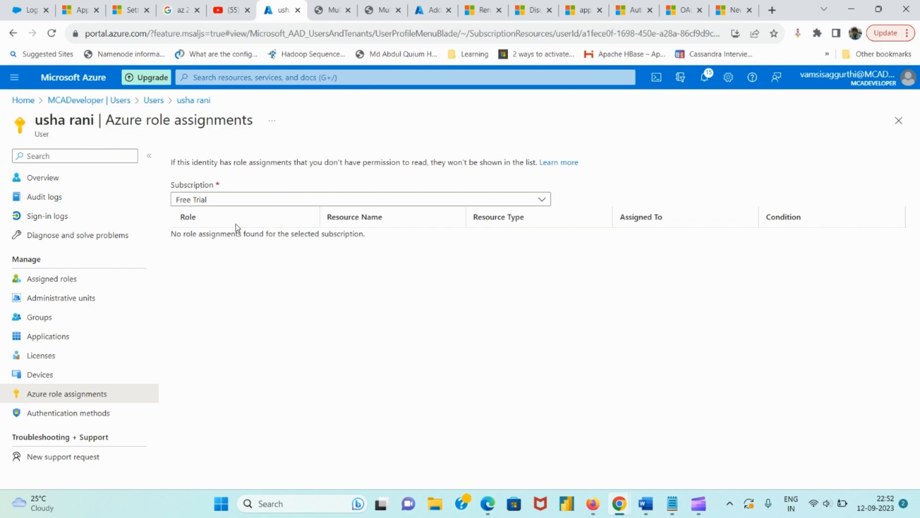
# View the user's authentication methods and the addable method choices, then reveal the remaining actions
pyautogui.click(125, 414)
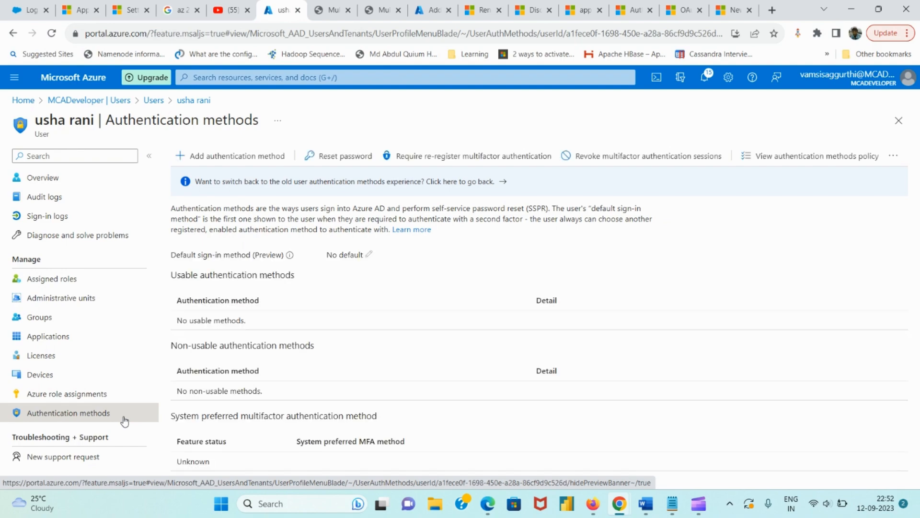
pyautogui.click(243, 165)
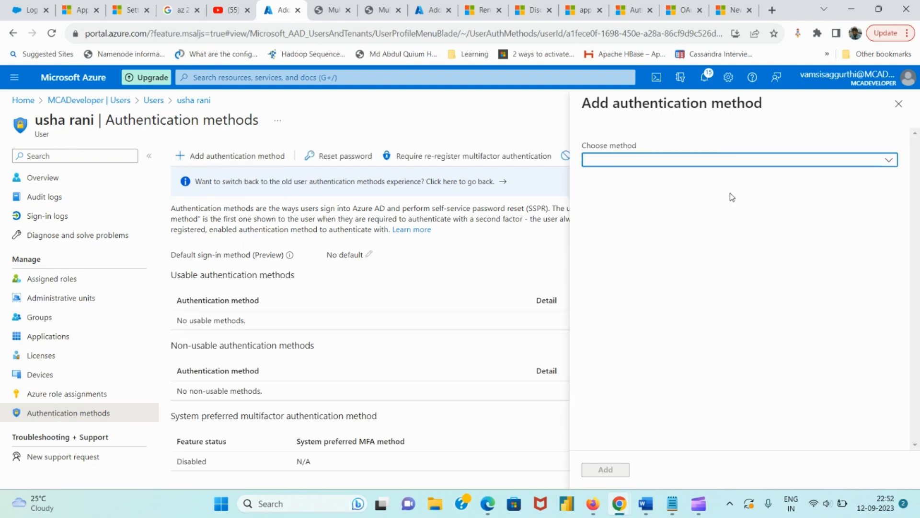
pyautogui.click(723, 163)
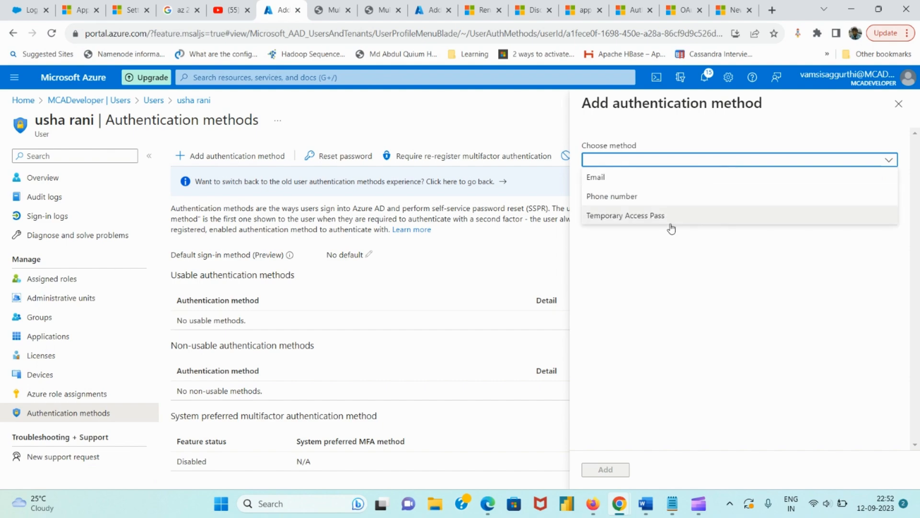
pyautogui.click(899, 105)
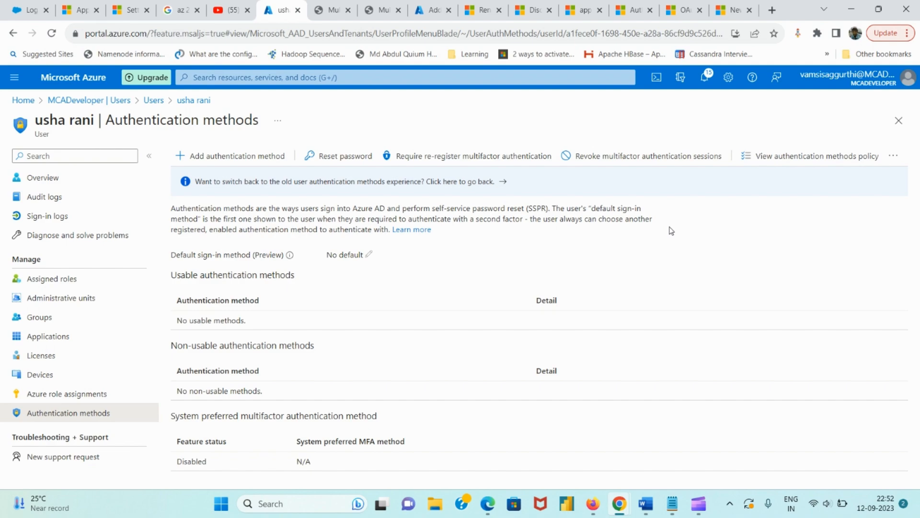
pyautogui.click(900, 161)
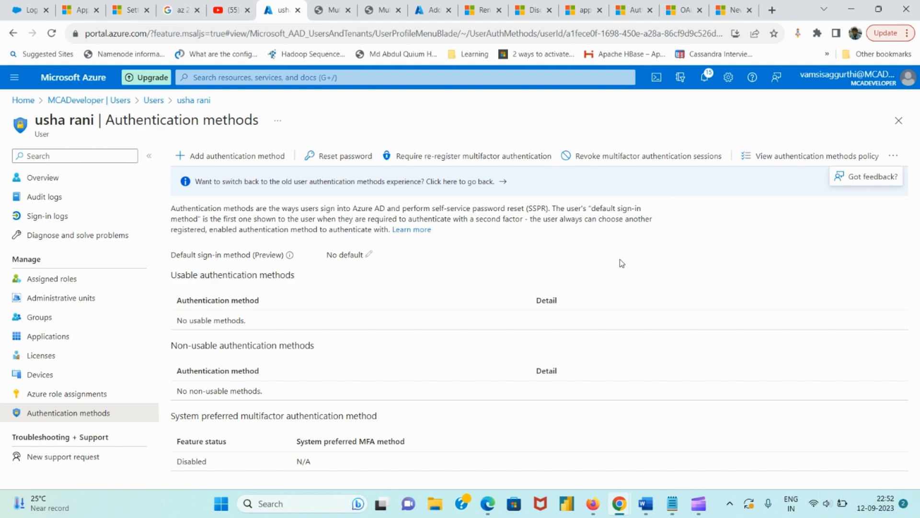
# Go back to the MCADeveloper directory's Users list and check its view customization options
pyautogui.click(90, 101)
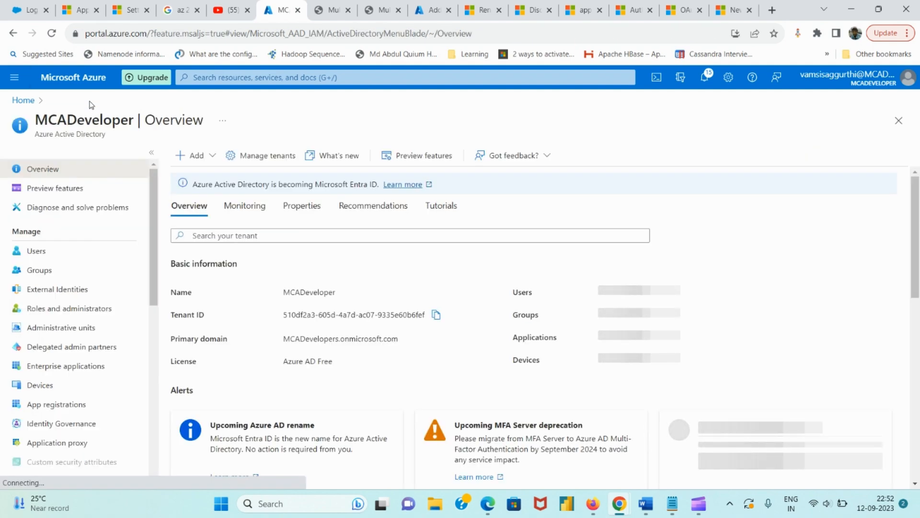
pyautogui.click(66, 253)
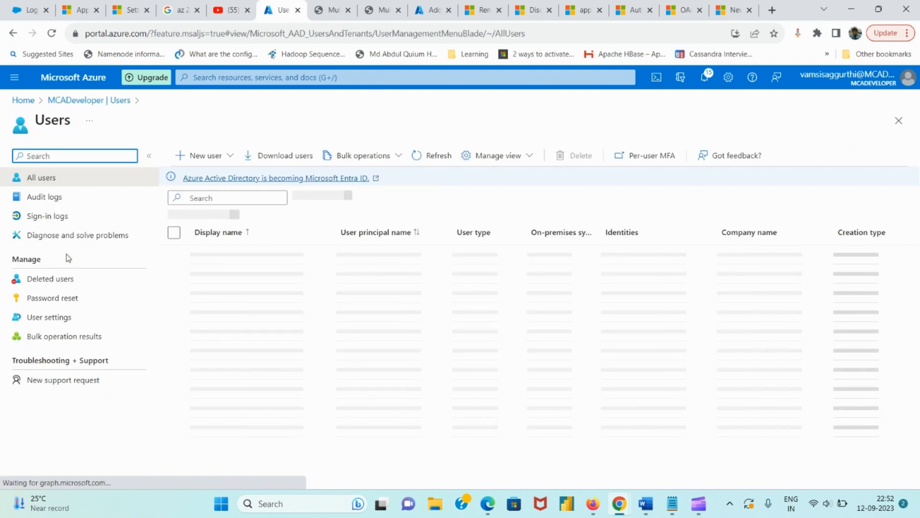
pyautogui.click(502, 164)
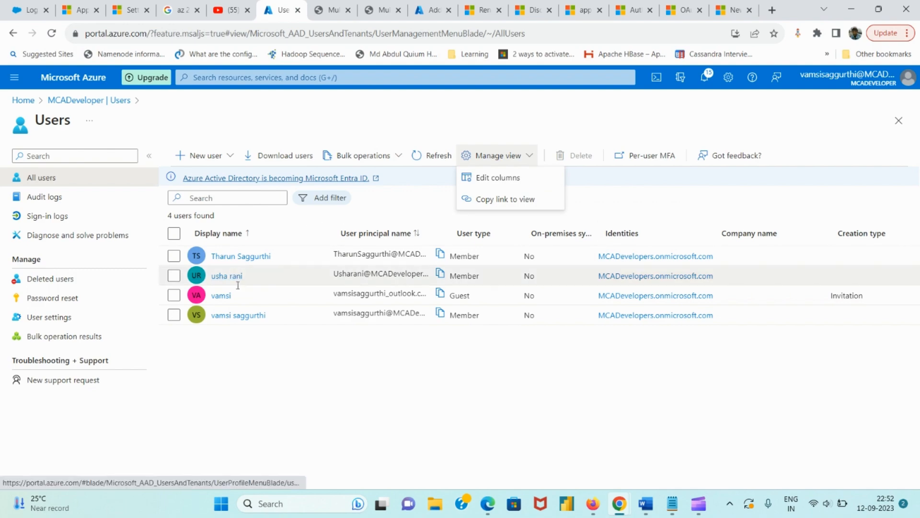
# Inspect the guest user's profile view default-tab options, then return to the directory overview
pyautogui.click(222, 295)
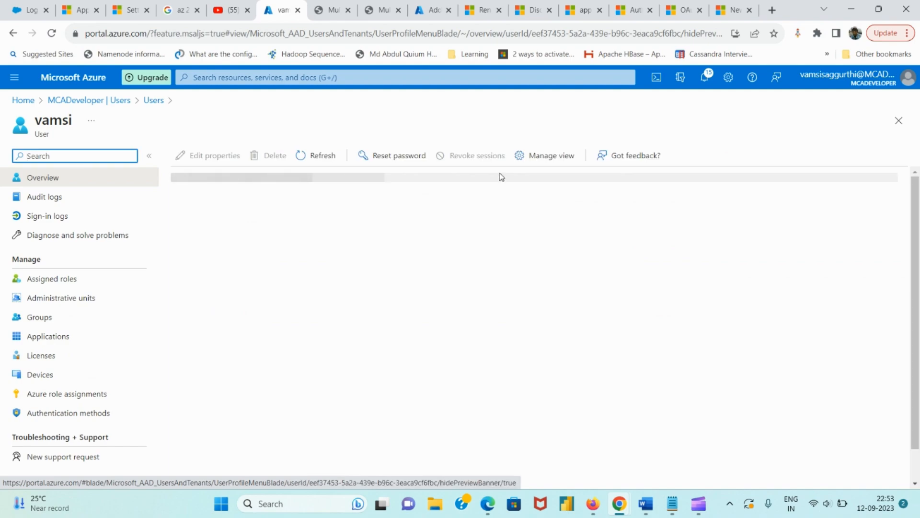
pyautogui.click(557, 156)
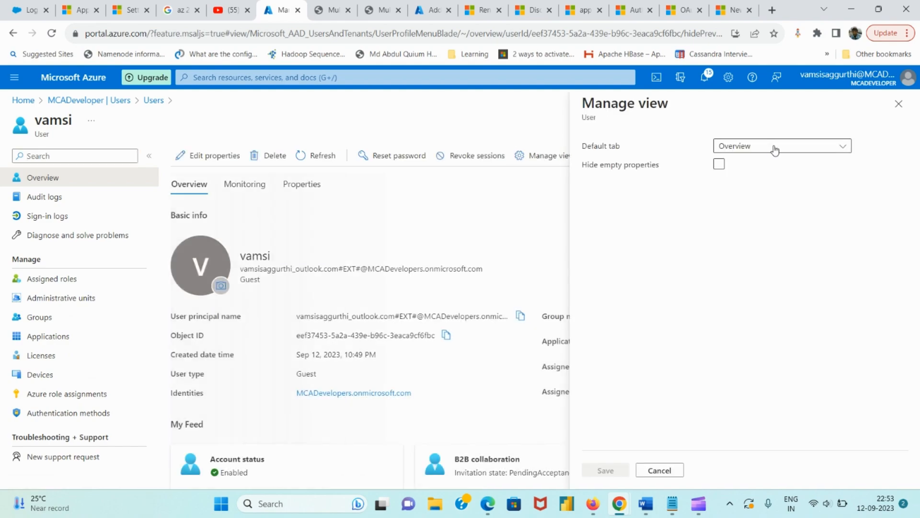
pyautogui.click(775, 145)
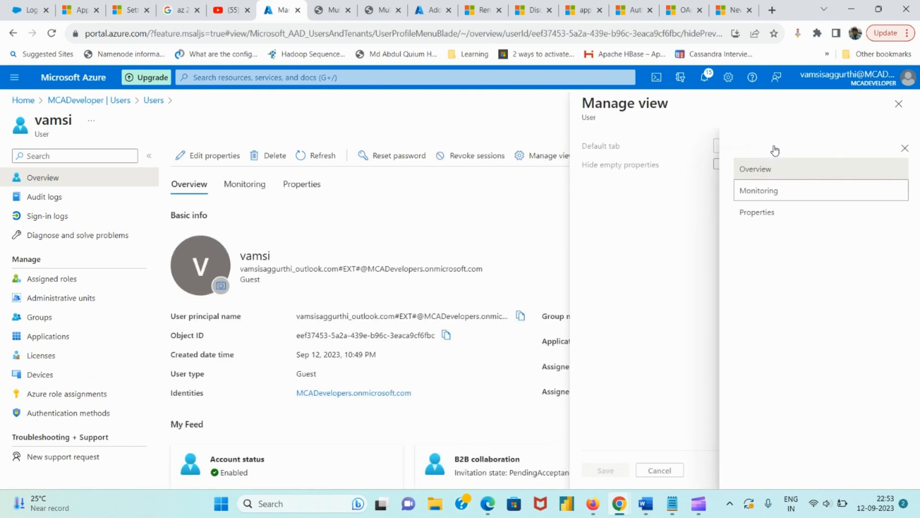
pyautogui.click(901, 150)
pyautogui.click(899, 103)
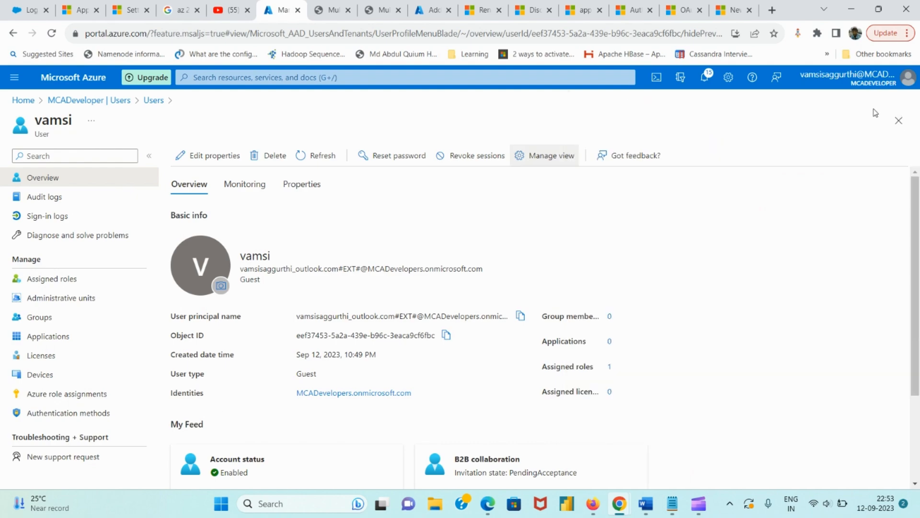
pyautogui.click(120, 101)
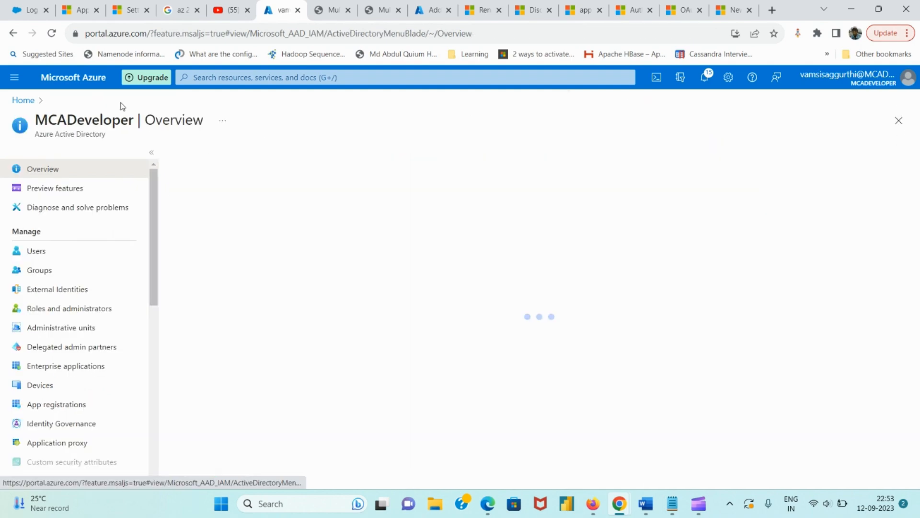
# Show the Users list, glance at Bulk operations, and prepare the exportUsers_2023-9-12.csv download
pyautogui.click(110, 254)
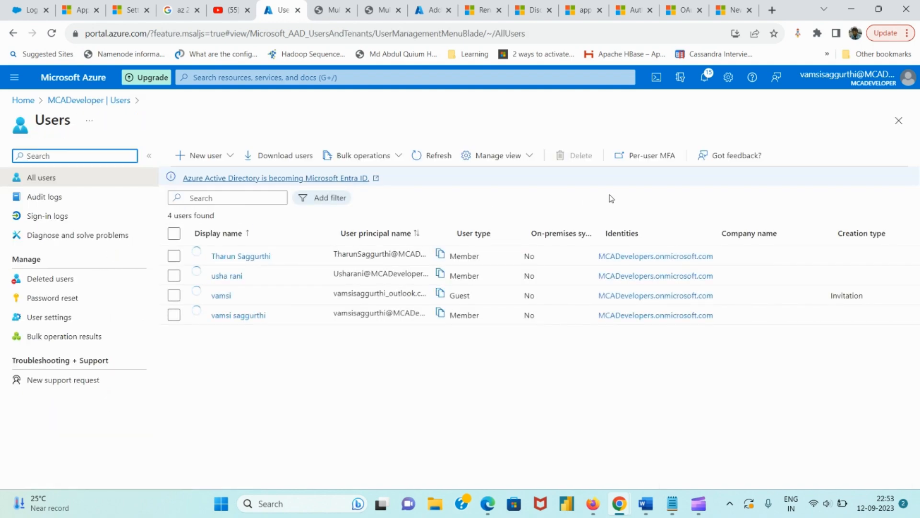
pyautogui.click(401, 163)
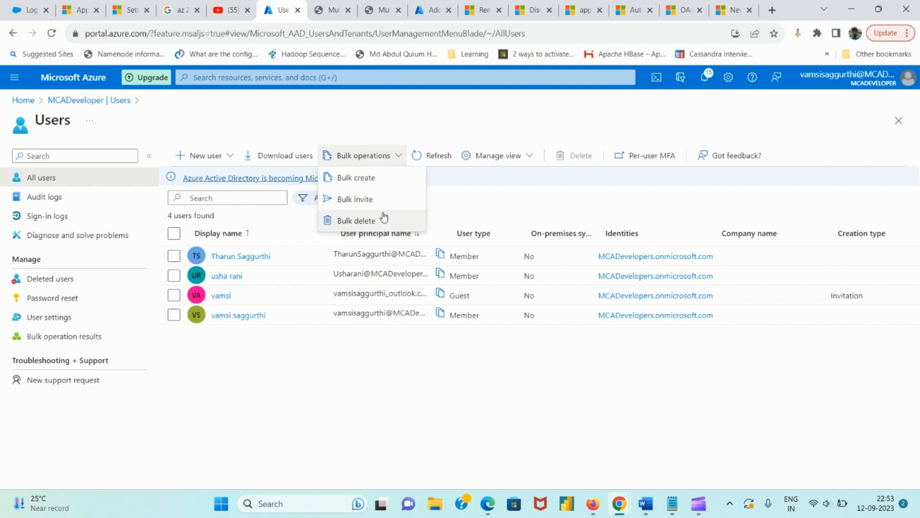
pyautogui.click(459, 221)
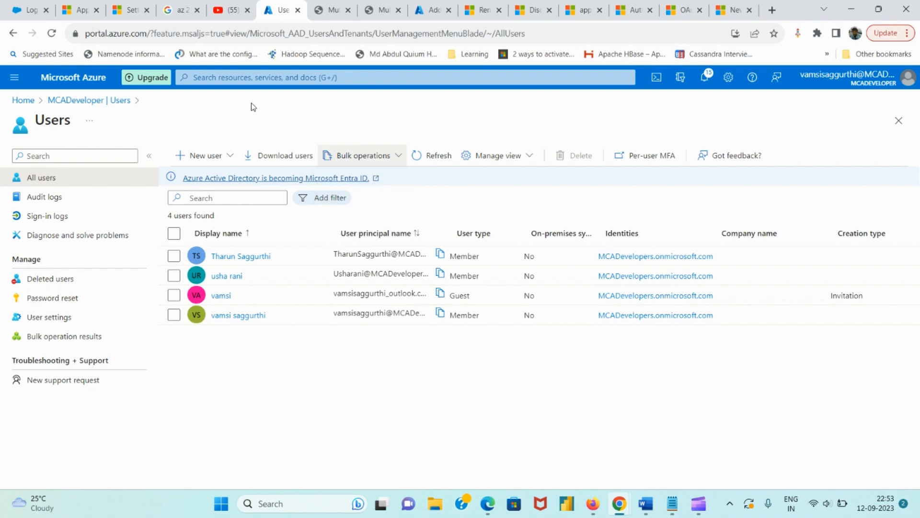
pyautogui.click(274, 155)
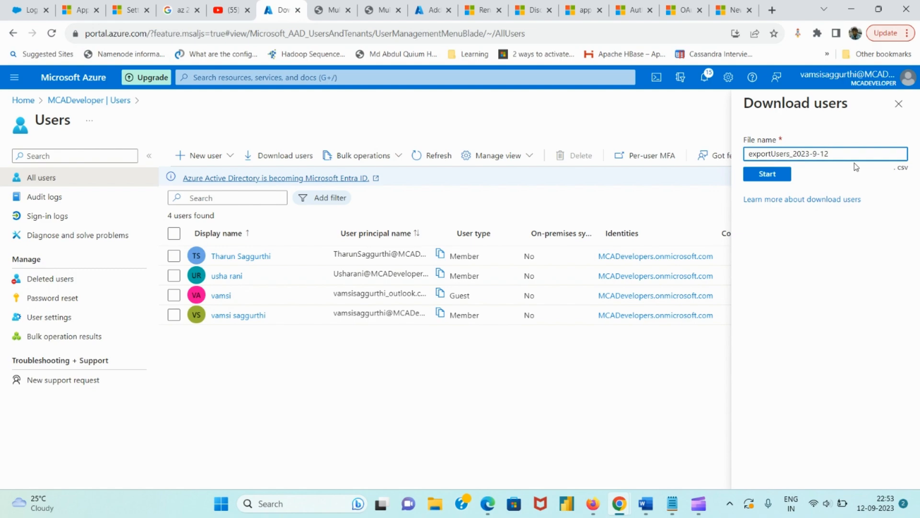
# Start the exportUsers_2023-9-12.csv user export with no users left selected
pyautogui.click(173, 234)
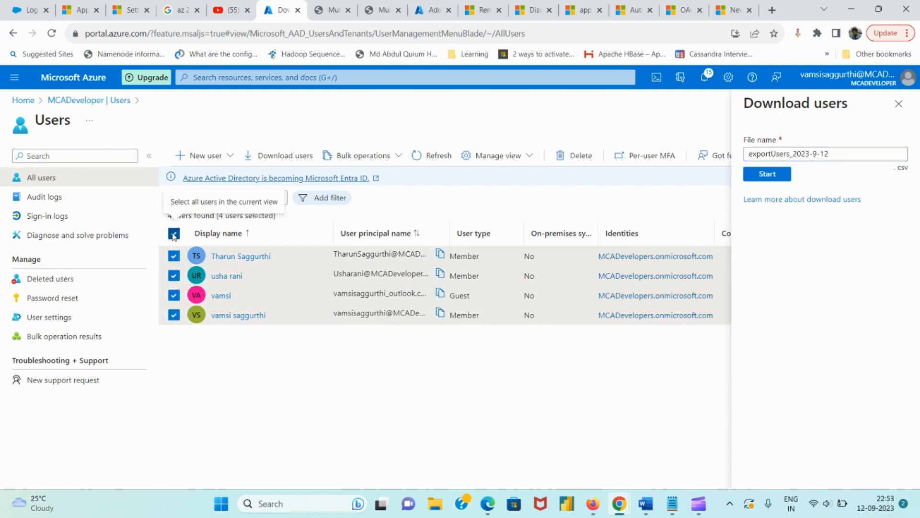
pyautogui.click(174, 234)
pyautogui.click(767, 175)
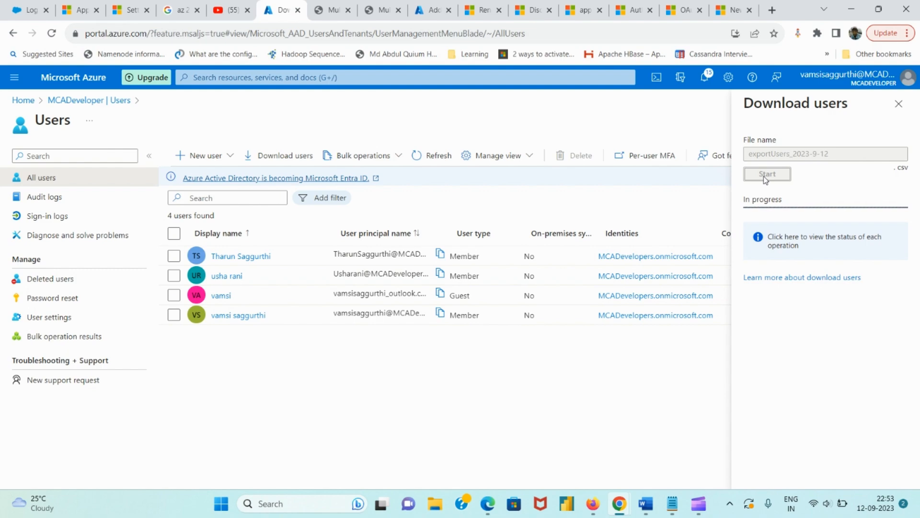
pyautogui.click(388, 157)
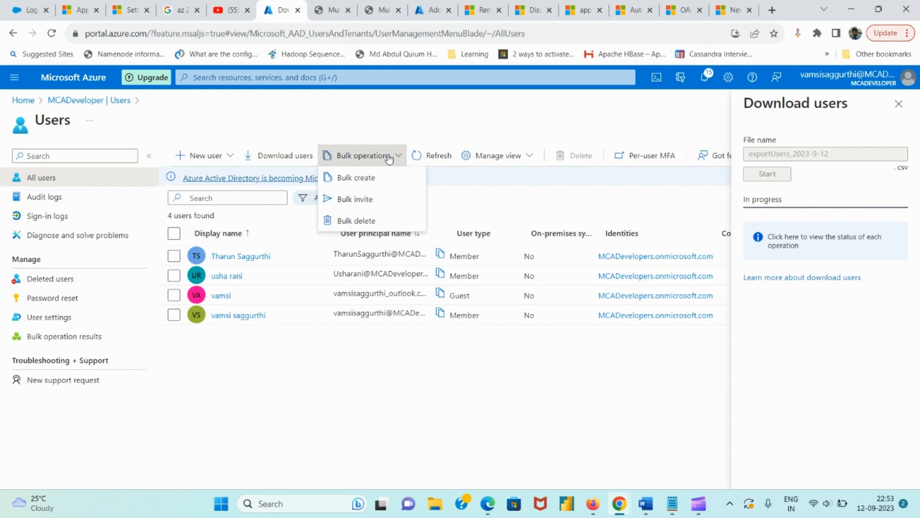
# Preview the Bulk create, Bulk invite and Bulk delete panels, then close them and the export notice
pyautogui.click(390, 177)
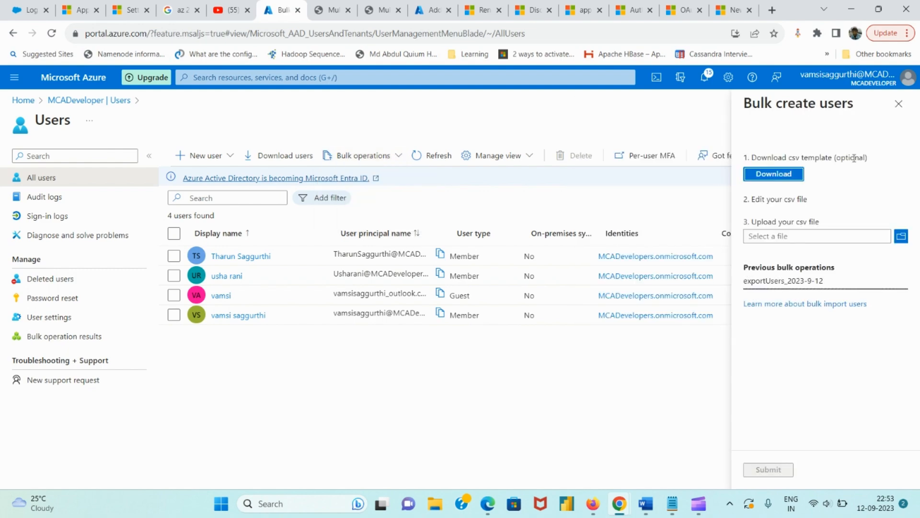
pyautogui.click(378, 156)
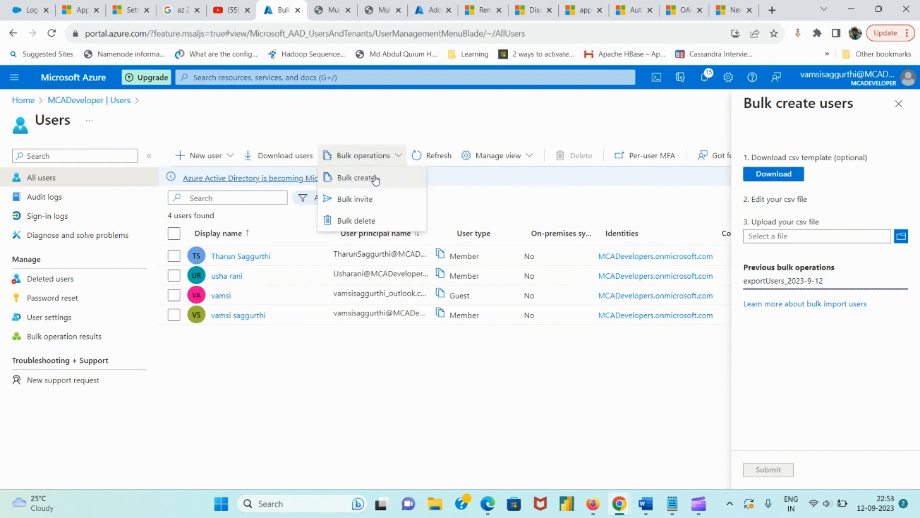
pyautogui.click(377, 199)
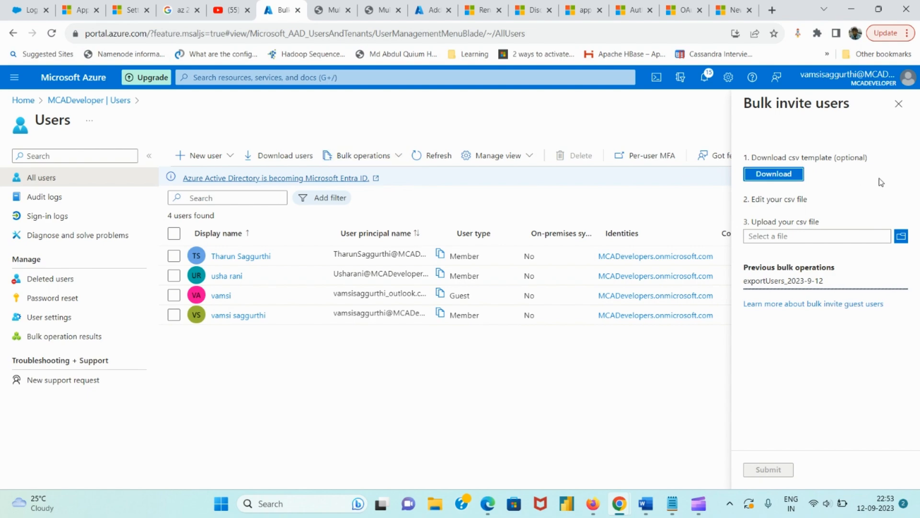
pyautogui.click(396, 157)
pyautogui.click(378, 223)
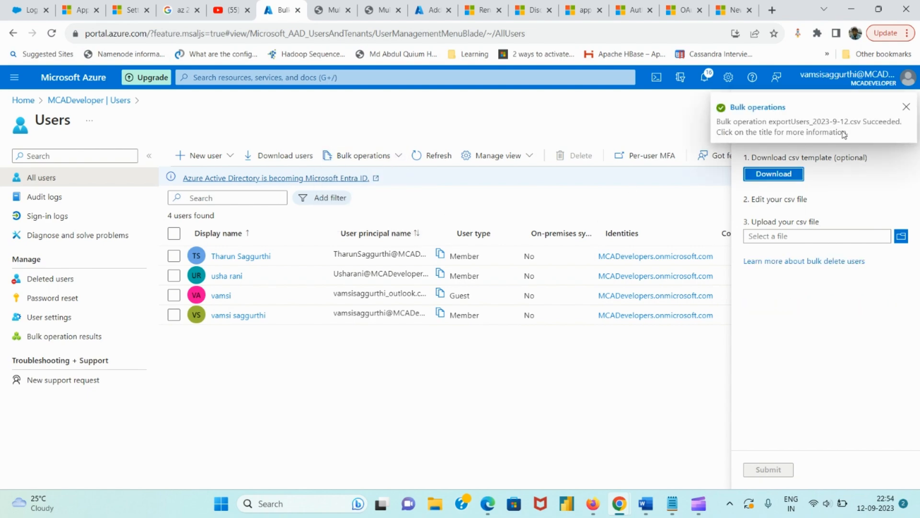
pyautogui.click(906, 107)
pyautogui.click(904, 112)
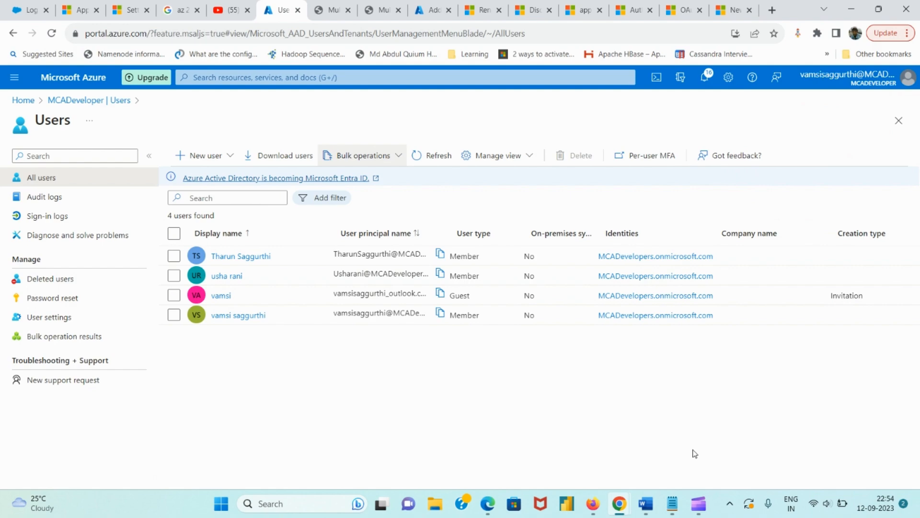
pyautogui.click(699, 504)
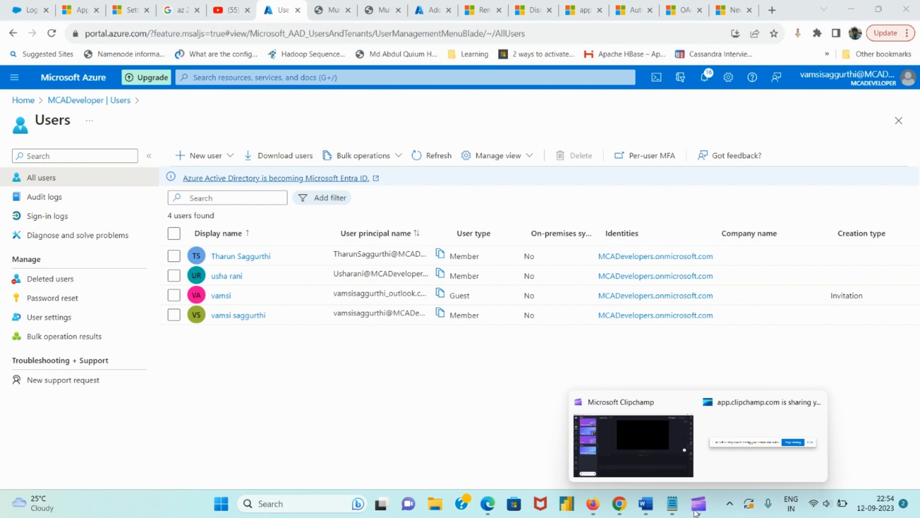
pyautogui.click(730, 466)
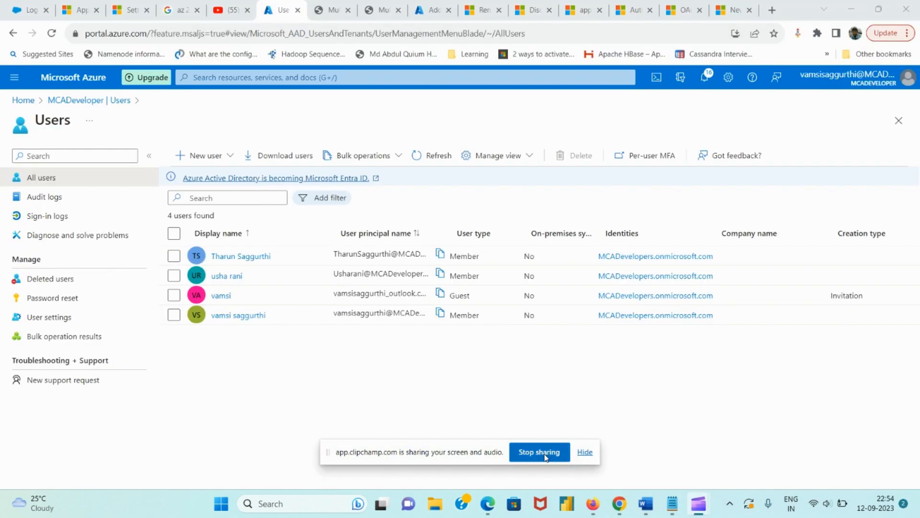